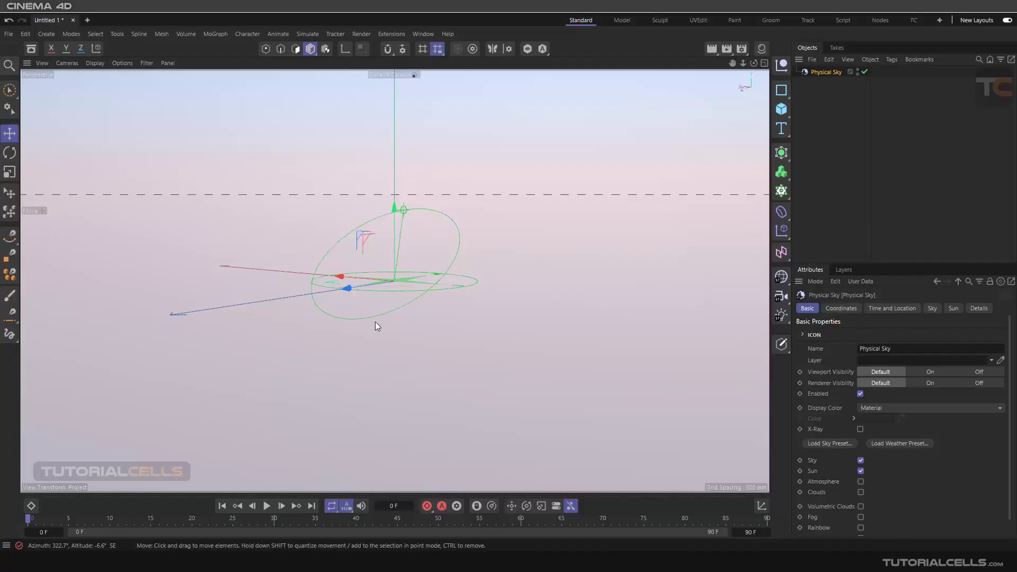
Select the Physical Sky and raise its Time and Location time from 12:00:00 to 22:00:00
left_click_drag(389, 295, 418, 294, "alt")
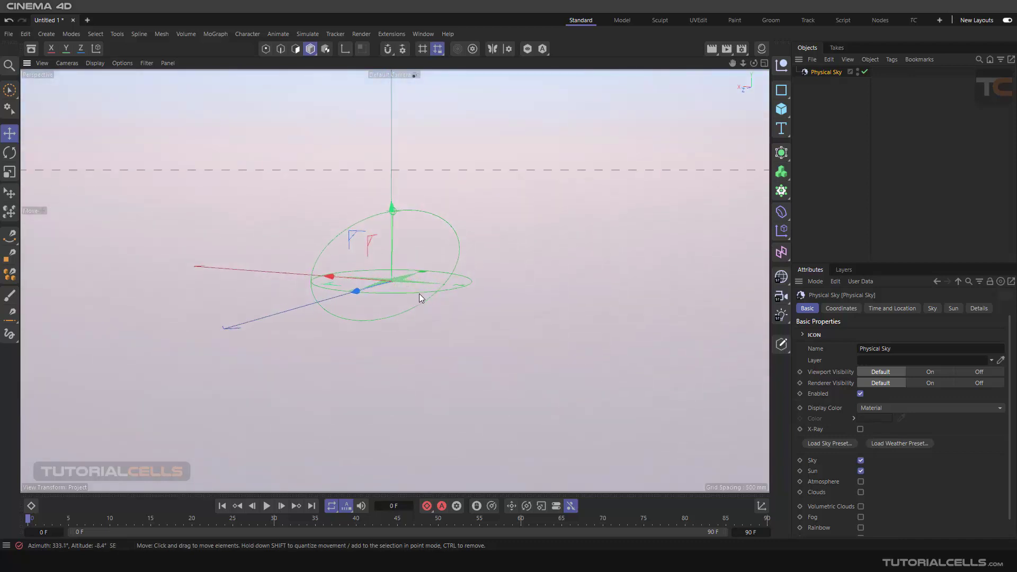
left_click(821, 159)
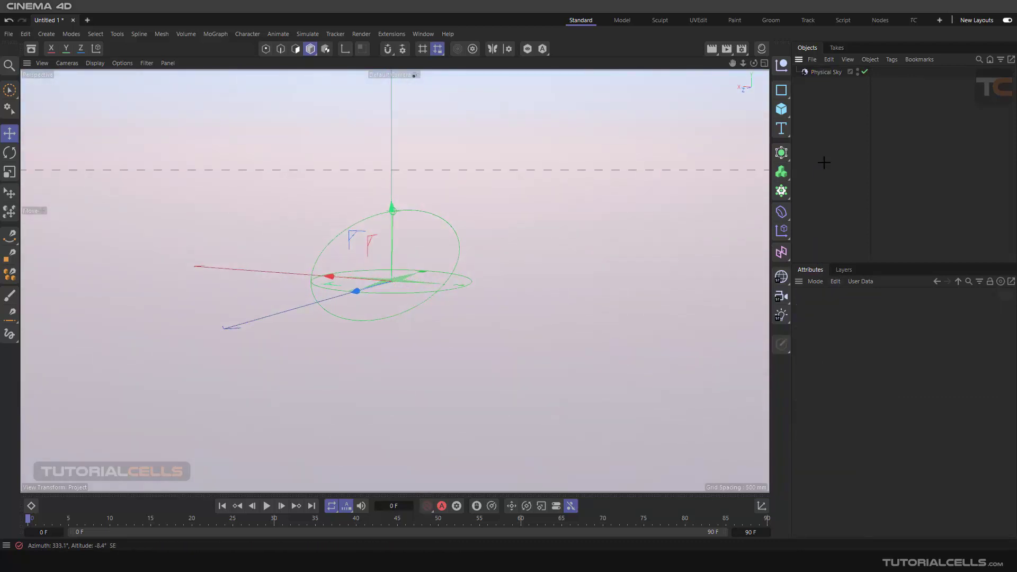
left_click_drag(807, 263, 807, 112)
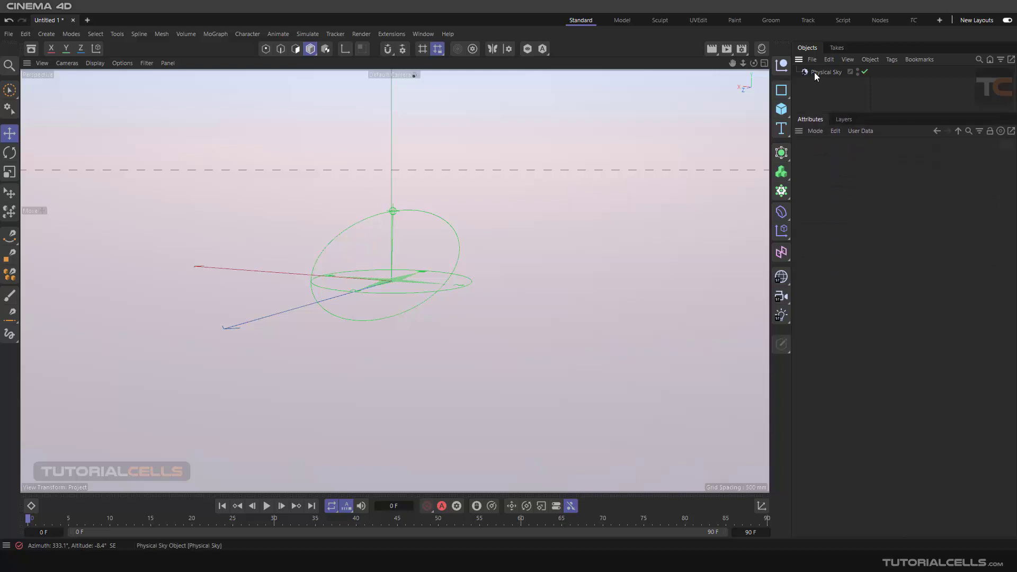
left_click(814, 72)
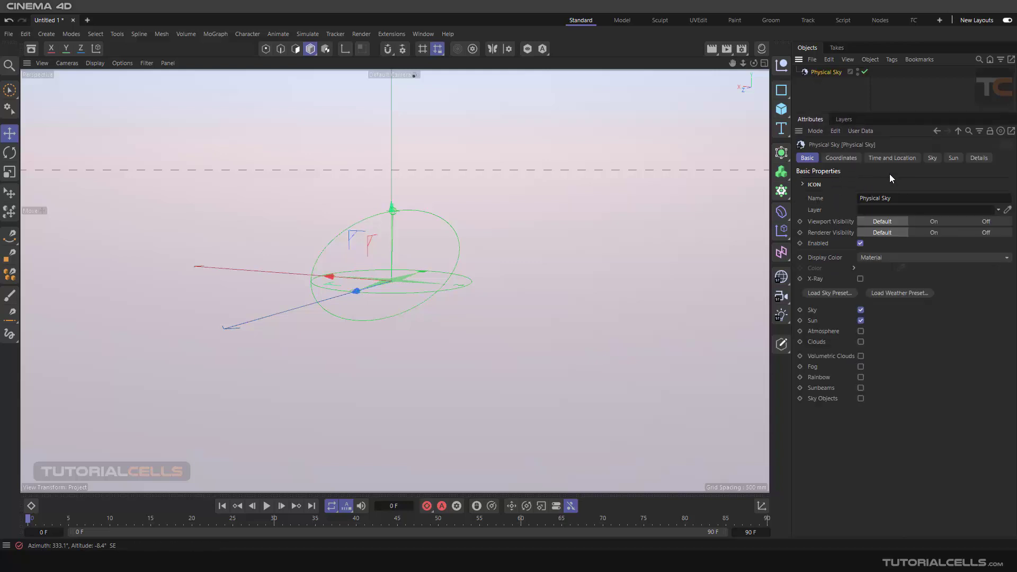
left_click(893, 158)
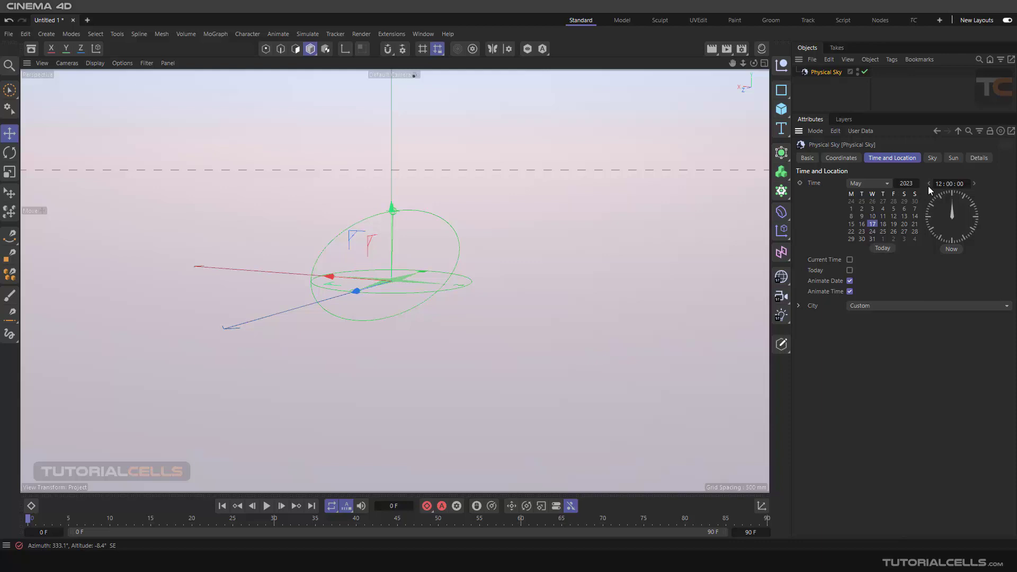
left_click_drag(974, 180, 974, 181)
left_click_drag(622, 215, 651, 212, "alt")
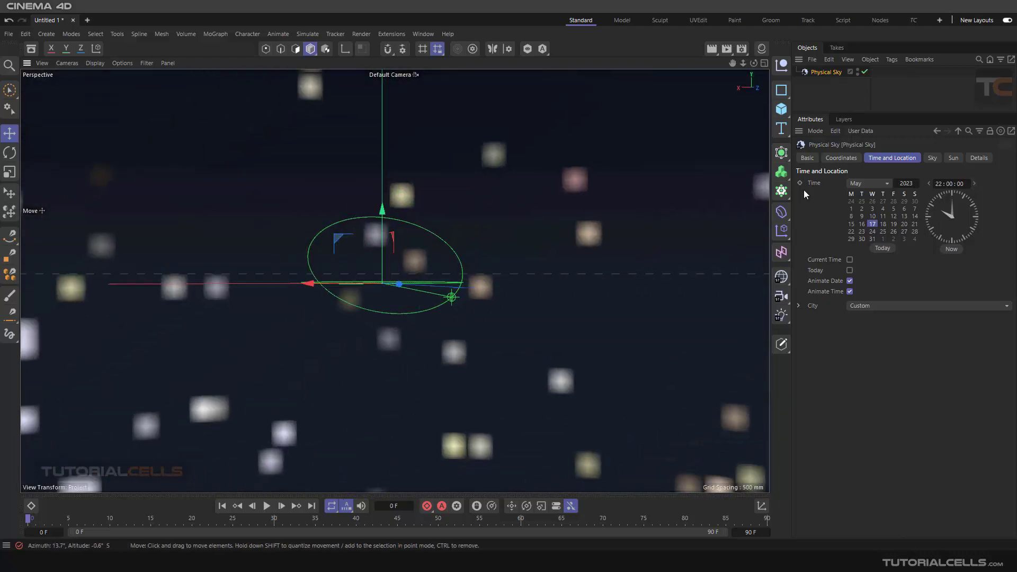
Turn off Show Stars in the Physical Sky's Details settings
left_click(808, 158)
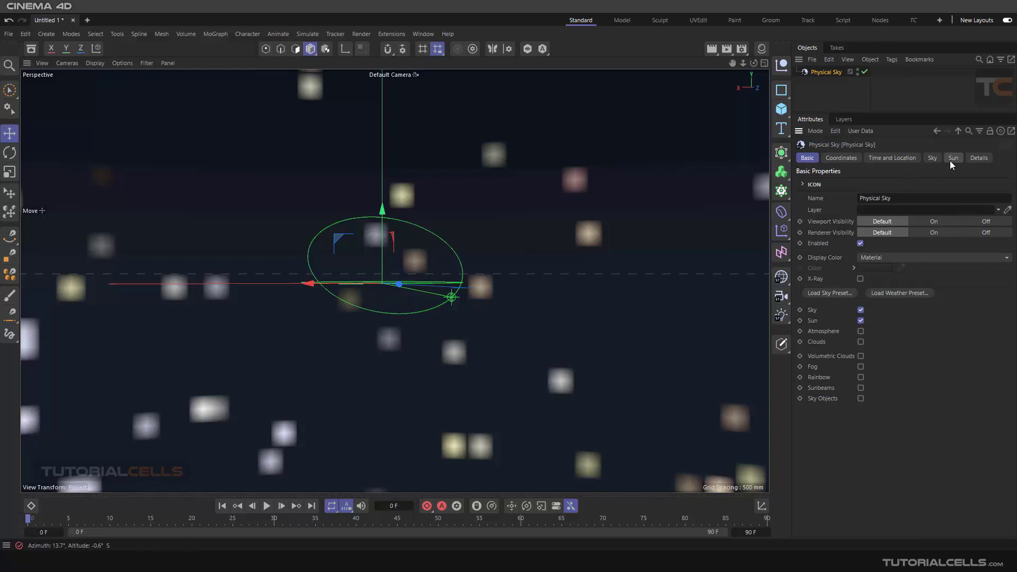
left_click(978, 158)
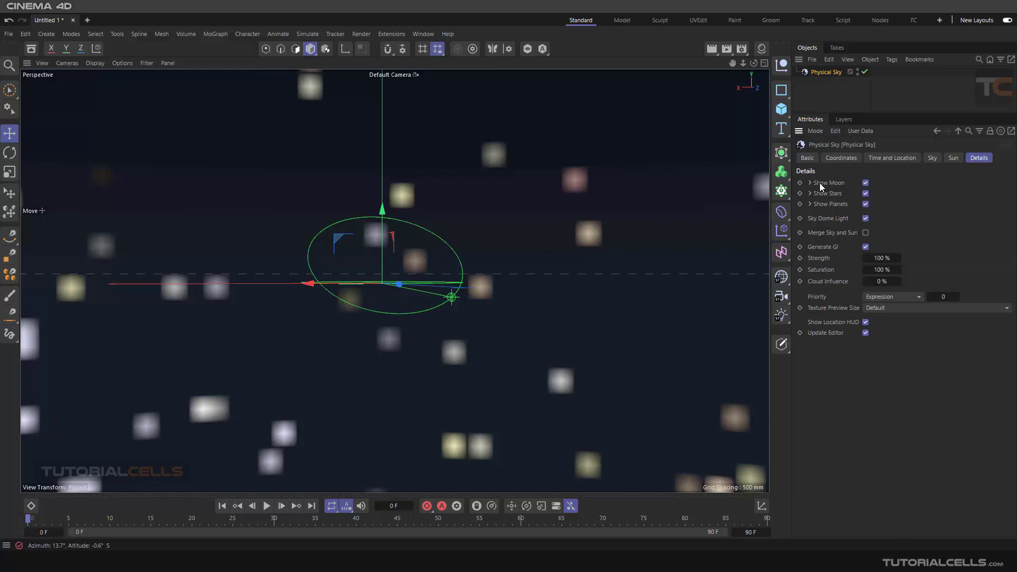
left_click(865, 194)
left_click(865, 194)
left_click(865, 194)
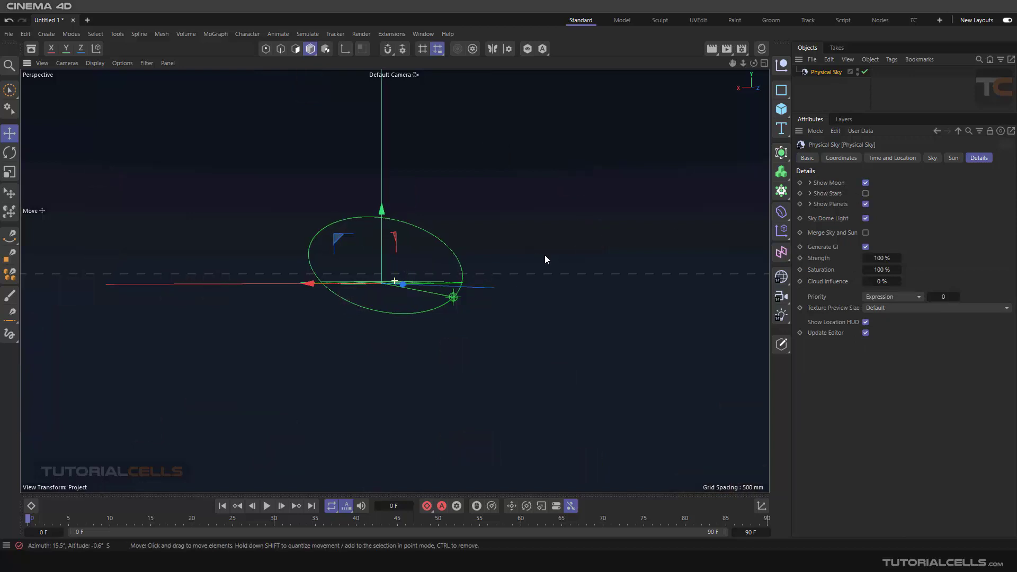
left_click_drag(545, 260, 643, 292, "alt")
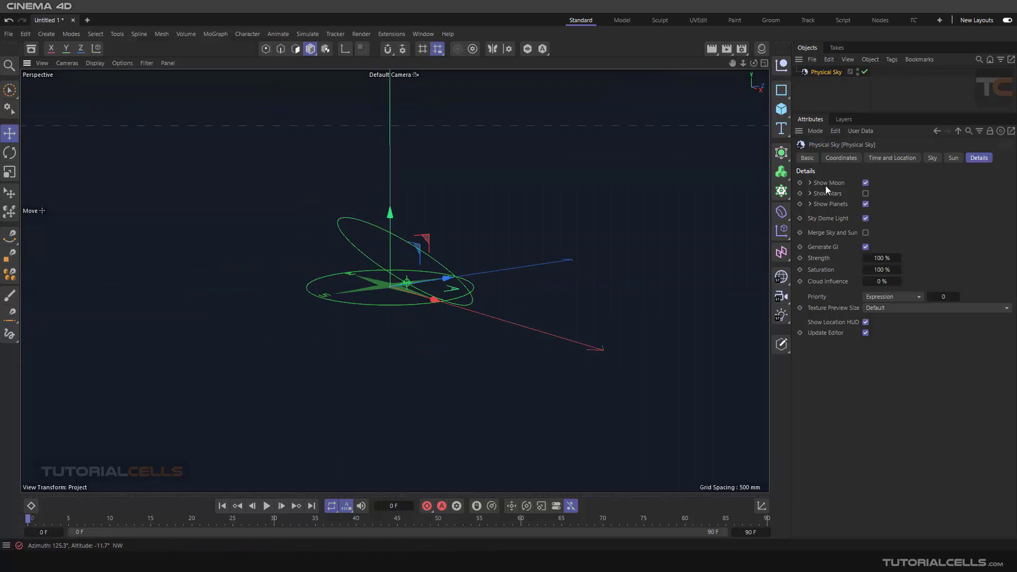
Expand Show Moon and set the moon Scale to 1000 %
left_click(810, 183)
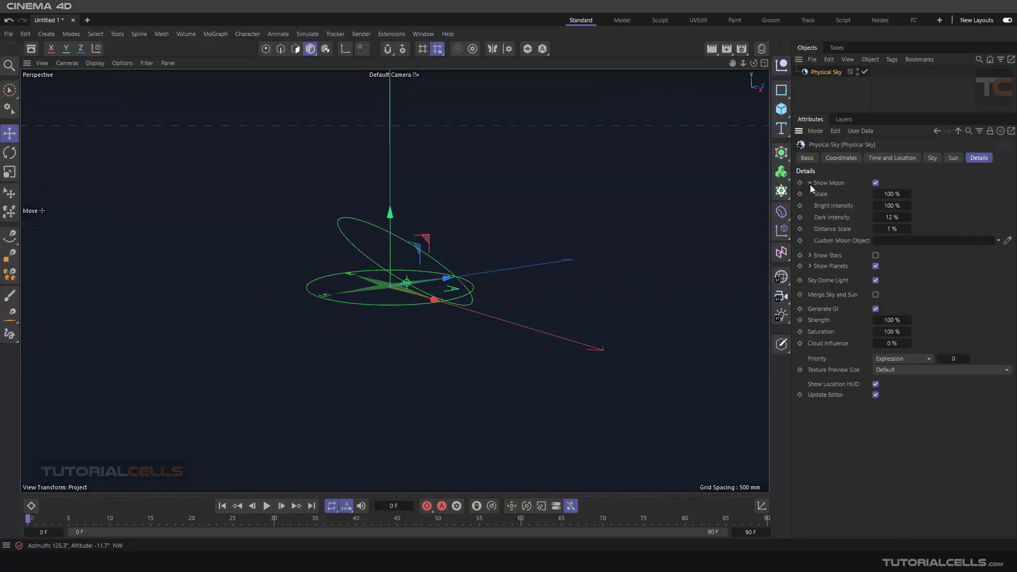
double_click(879, 194)
type("1000")
key("Return")
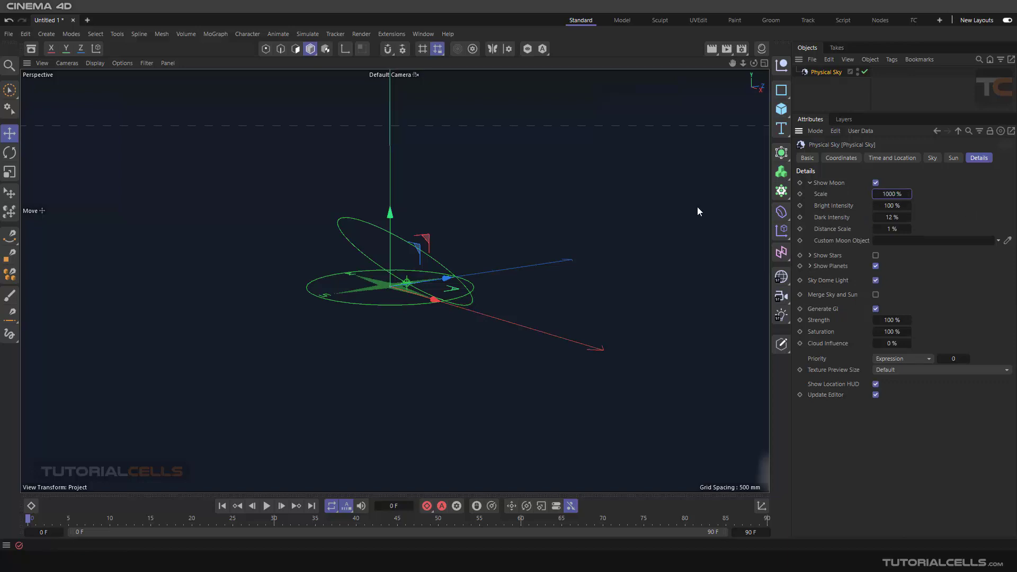
left_click_drag(564, 283, 583, 297, "alt")
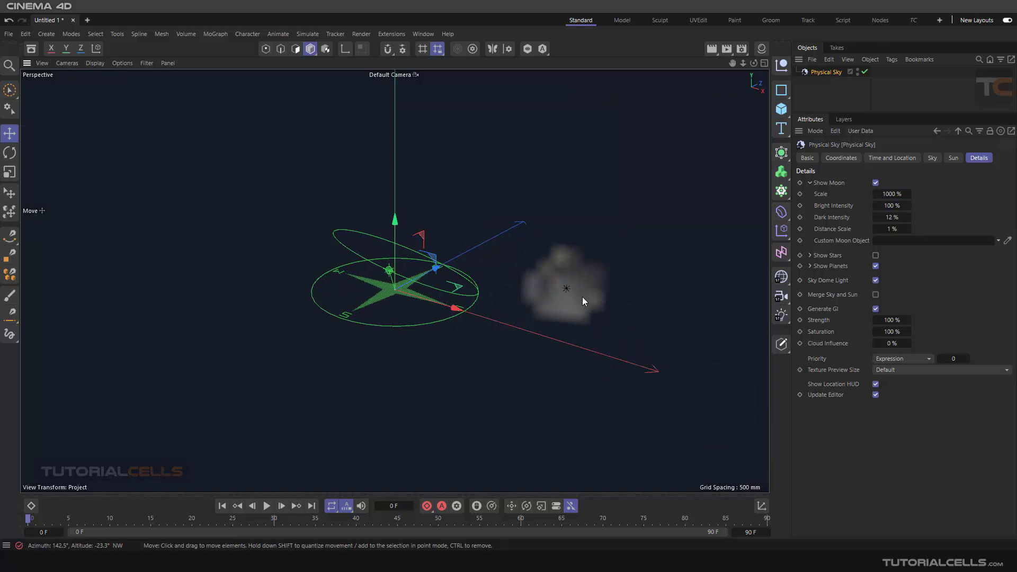
Change the Physical Sky's month to June
left_click(901, 157)
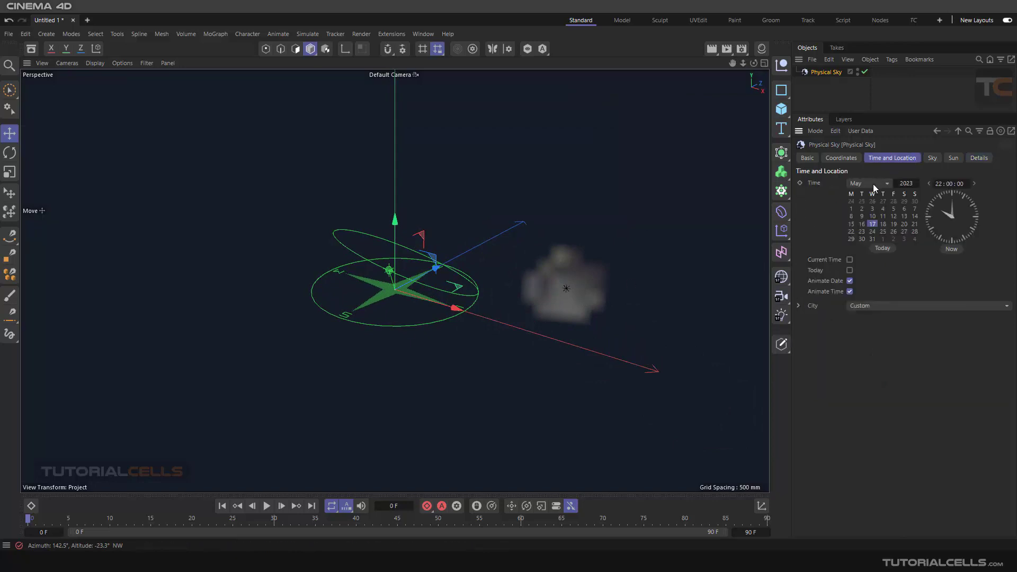
left_click(872, 183)
left_click(869, 196)
left_click_drag(596, 228, 538, 239, "alt")
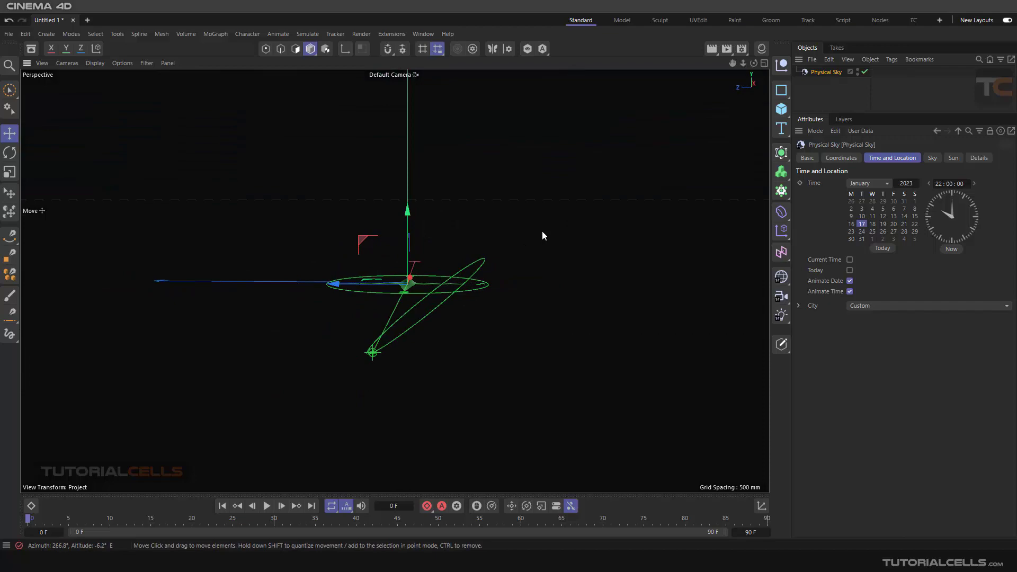
left_click(862, 183)
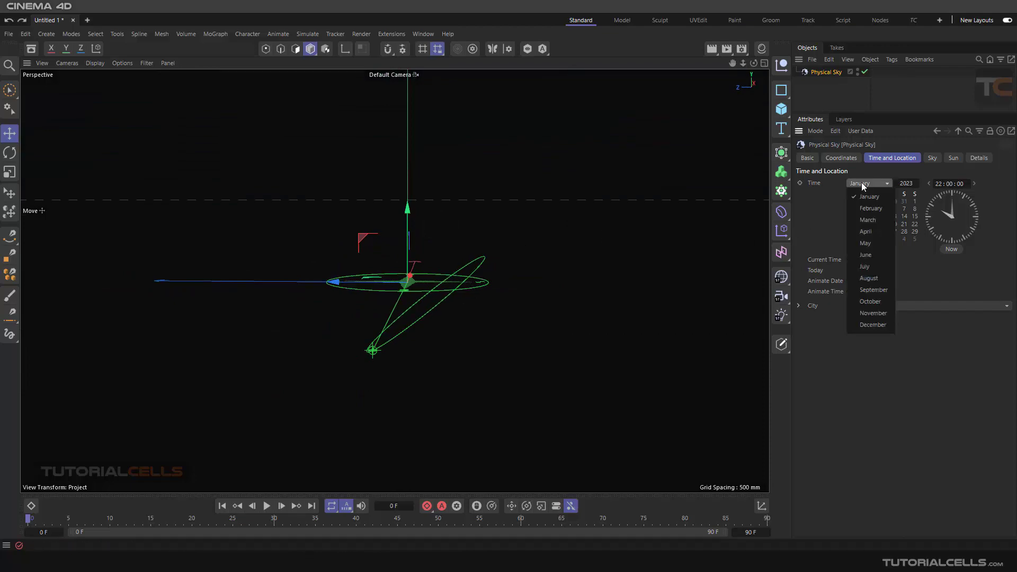
left_click(866, 254)
left_click_drag(527, 251, 406, 258, "alt")
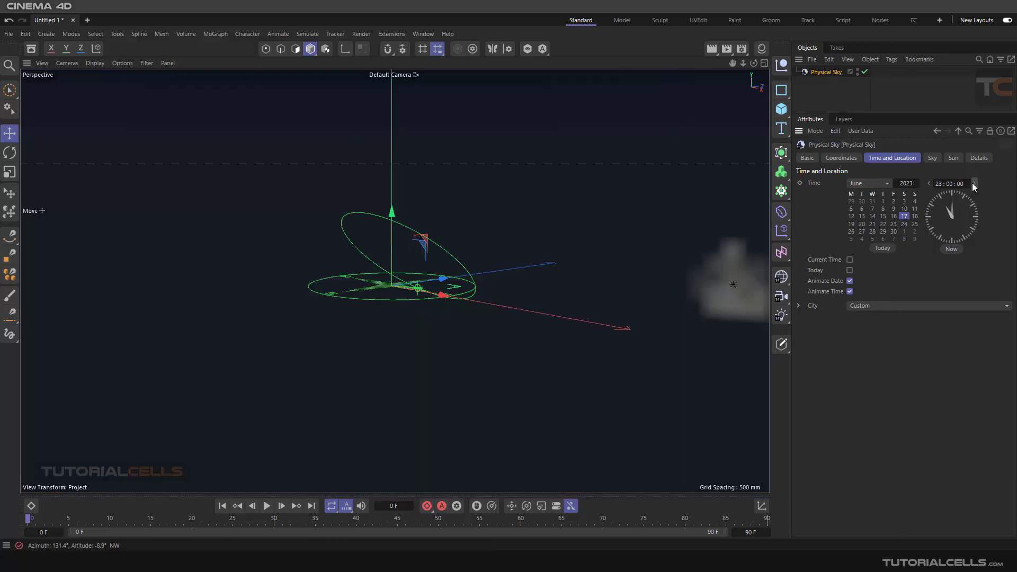
Advance the time to 23:00:00 and preview the moon with a viewport render
left_click(972, 183)
left_click_drag(662, 245, 647, 243, "alt")
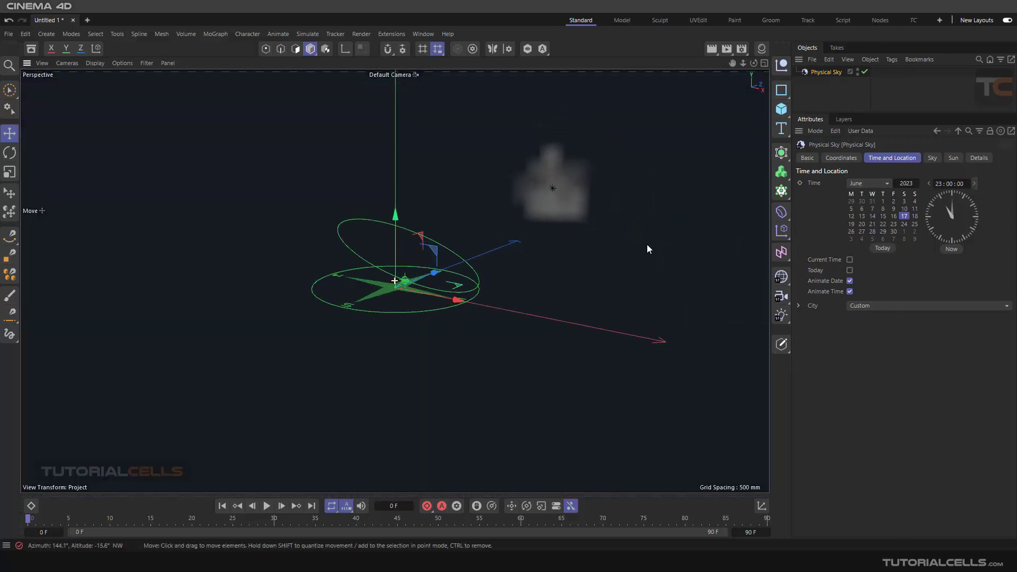
left_click(711, 49)
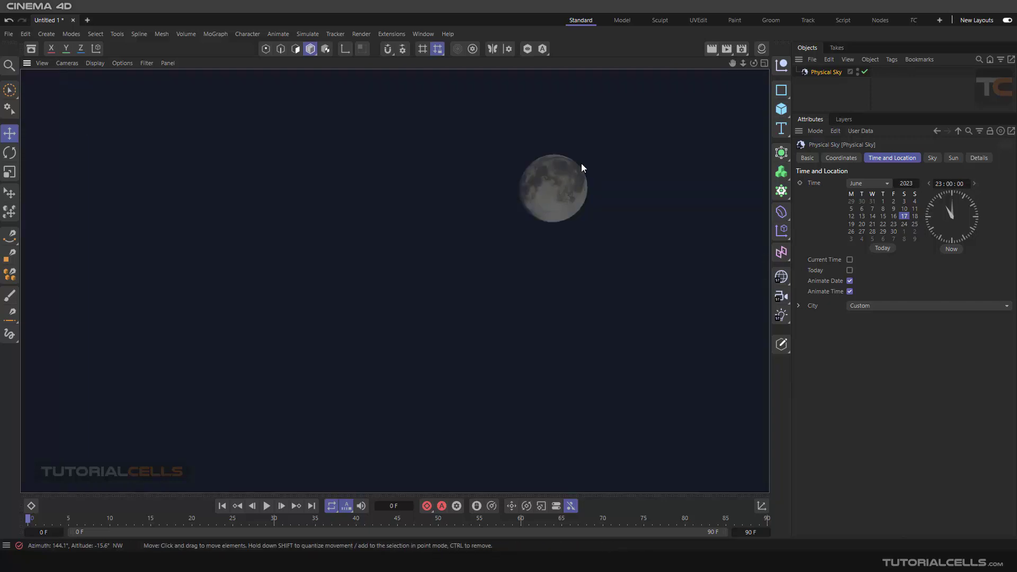
left_click(537, 212)
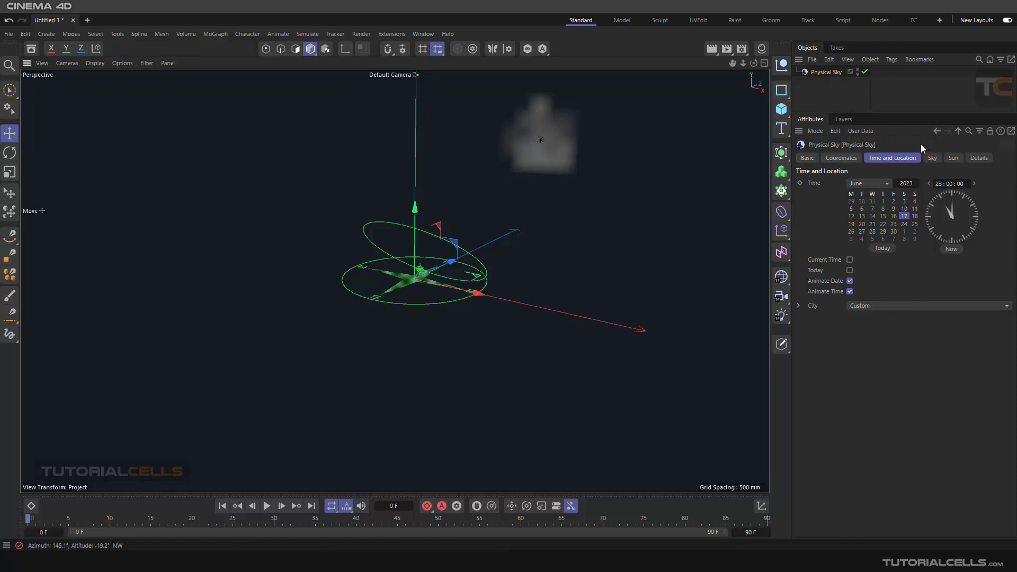
Turn the stars back on and render the viewport to preview stars and moon
left_click(976, 157)
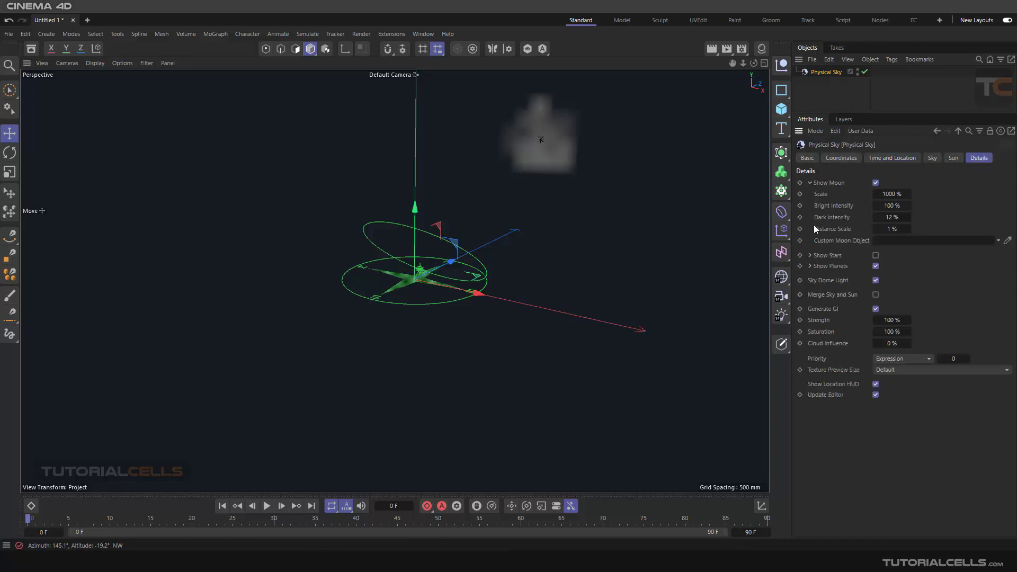
left_click(876, 255)
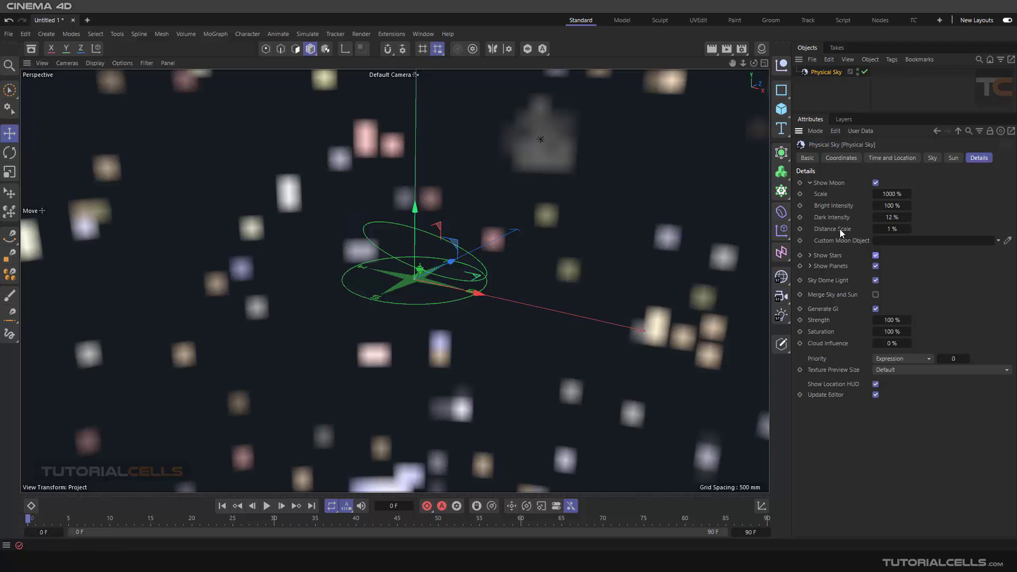
key("ctrl+r")
left_click(712, 49)
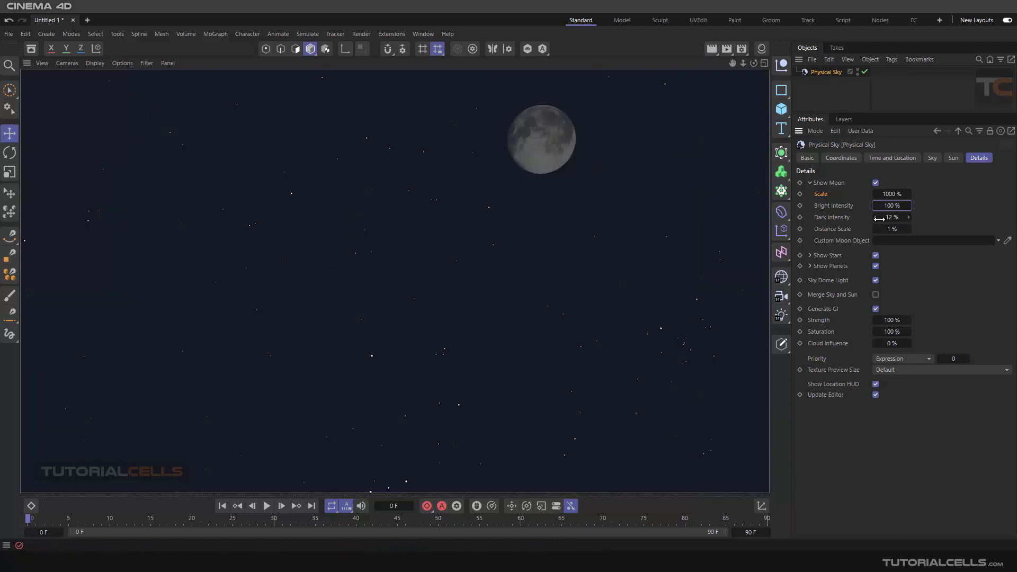
Raise the moon's Dark Intensity to 87 % and re-render to check it
left_click_drag(880, 218, 901, 217)
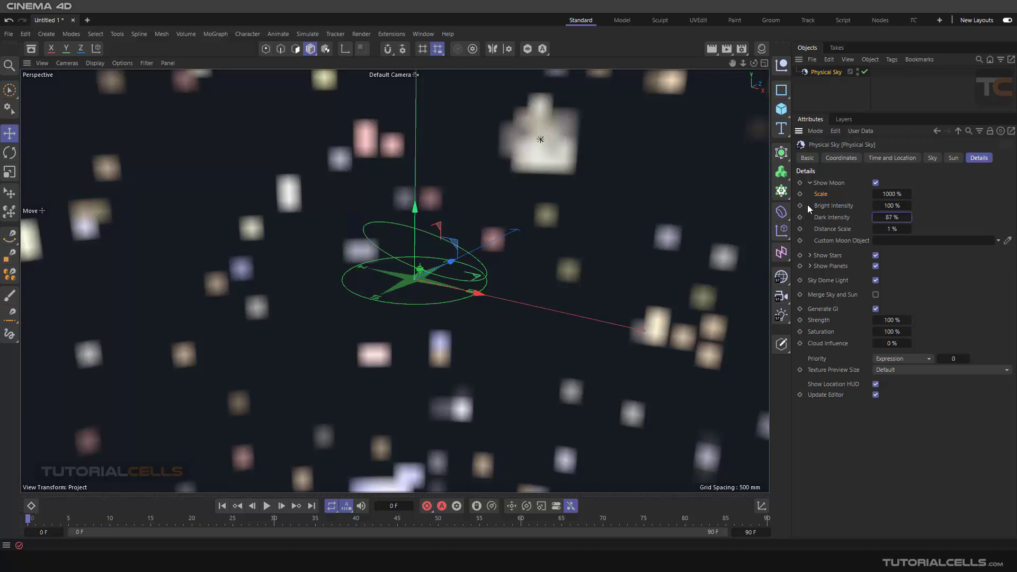
left_click(712, 49)
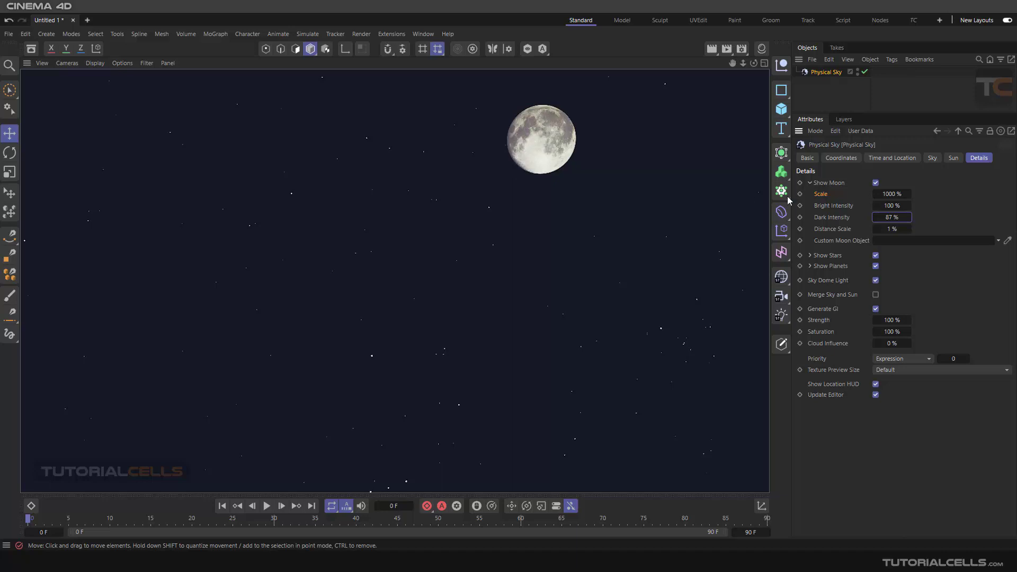
left_click(879, 159)
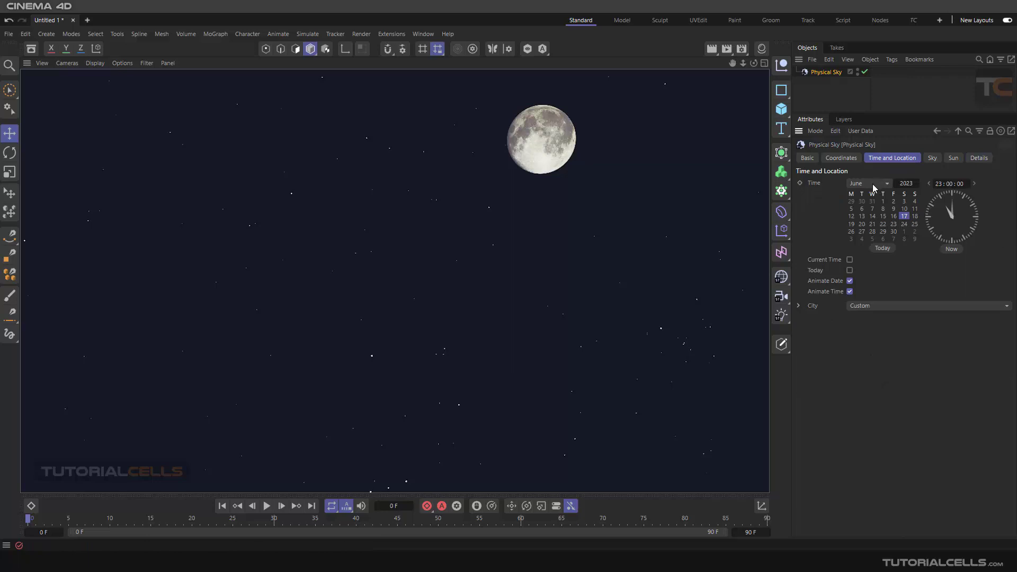
left_click(978, 157)
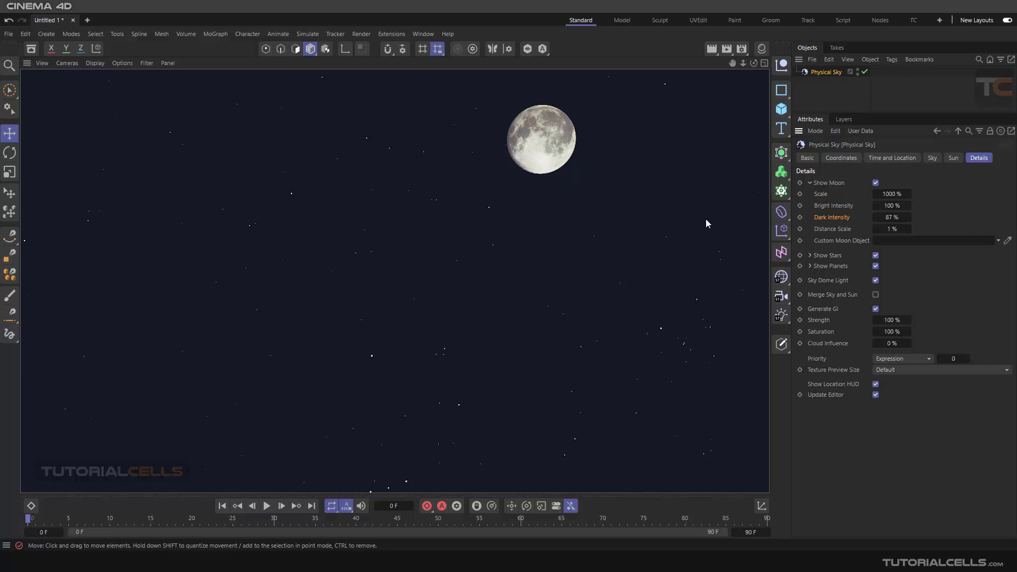
Switch the Physical Sky month to March and render the moonlit night sky
left_click(882, 161)
left_click(870, 183)
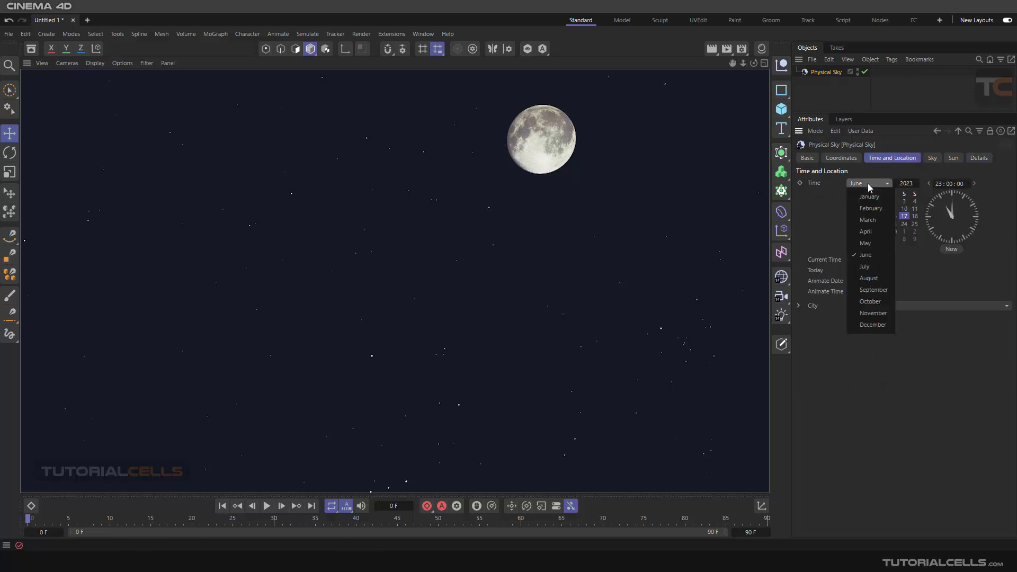
left_click(868, 220)
left_click_drag(536, 208, 399, 196, "alt")
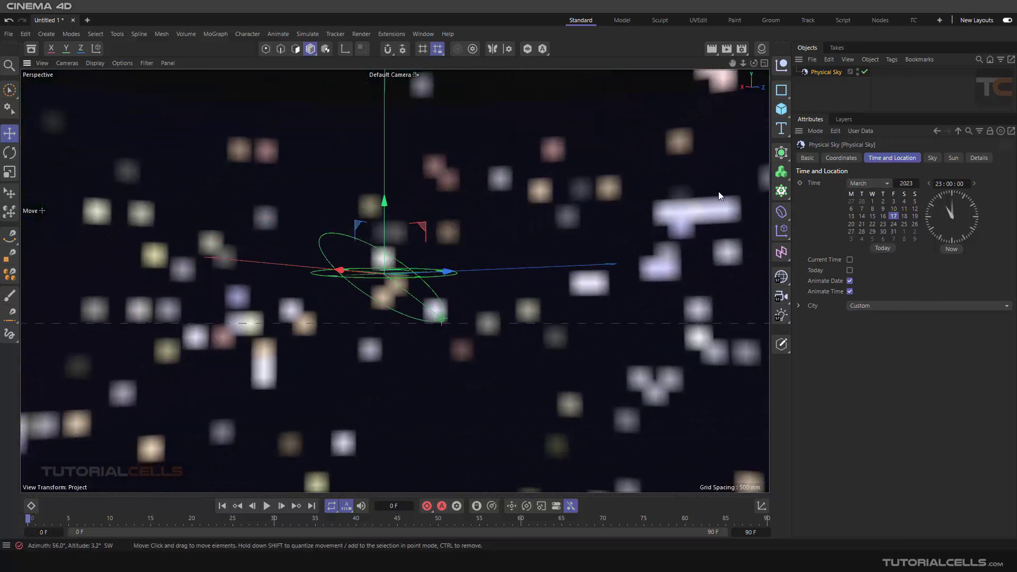
left_click_drag(719, 196, 482, 198, "alt")
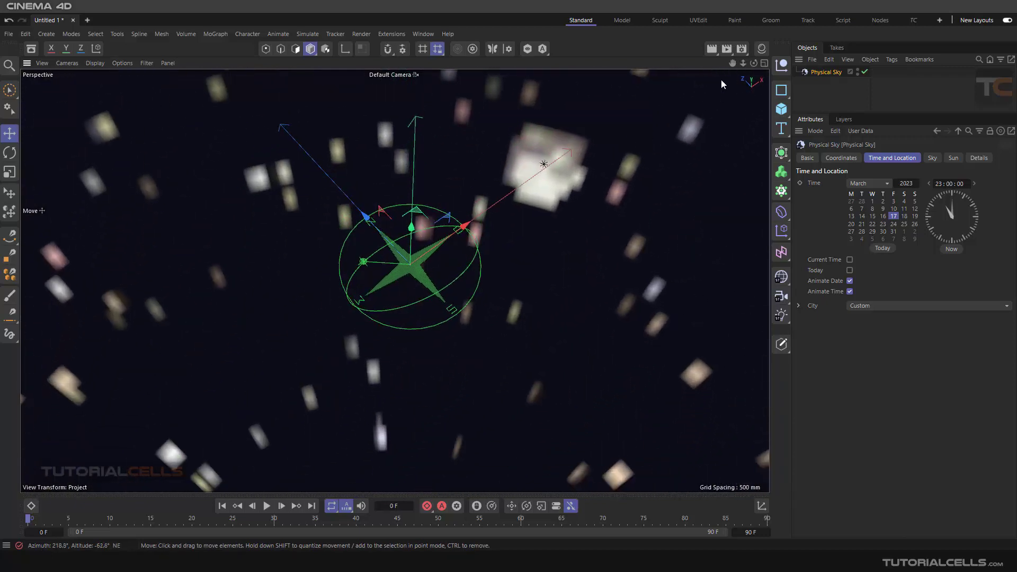
left_click(712, 50)
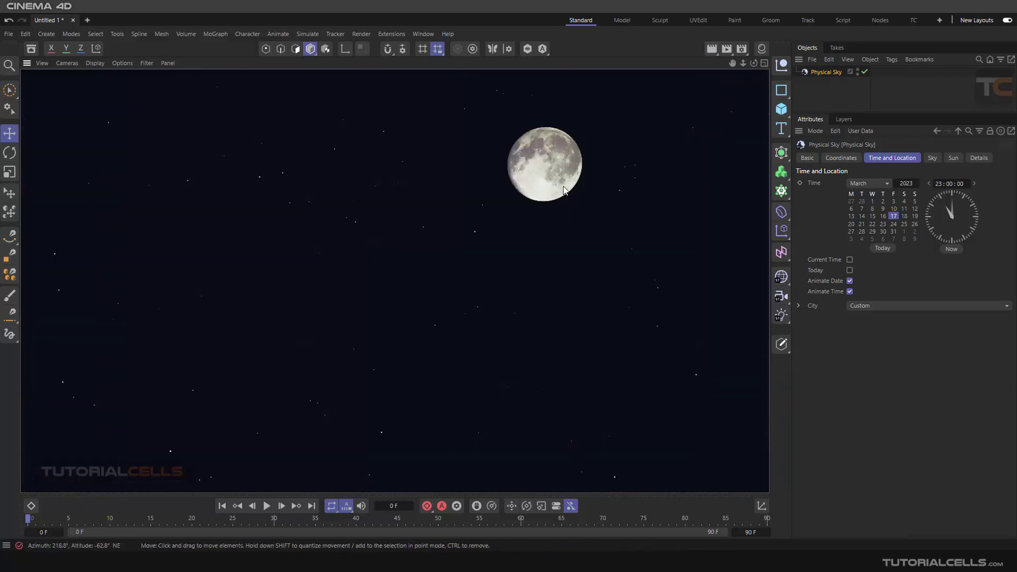
left_click(979, 158)
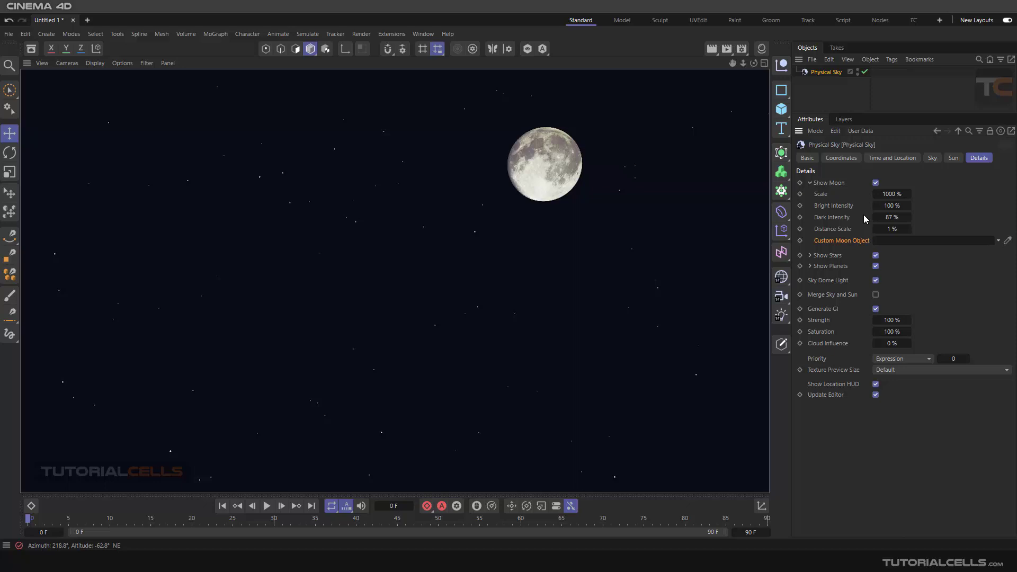
left_click(951, 159)
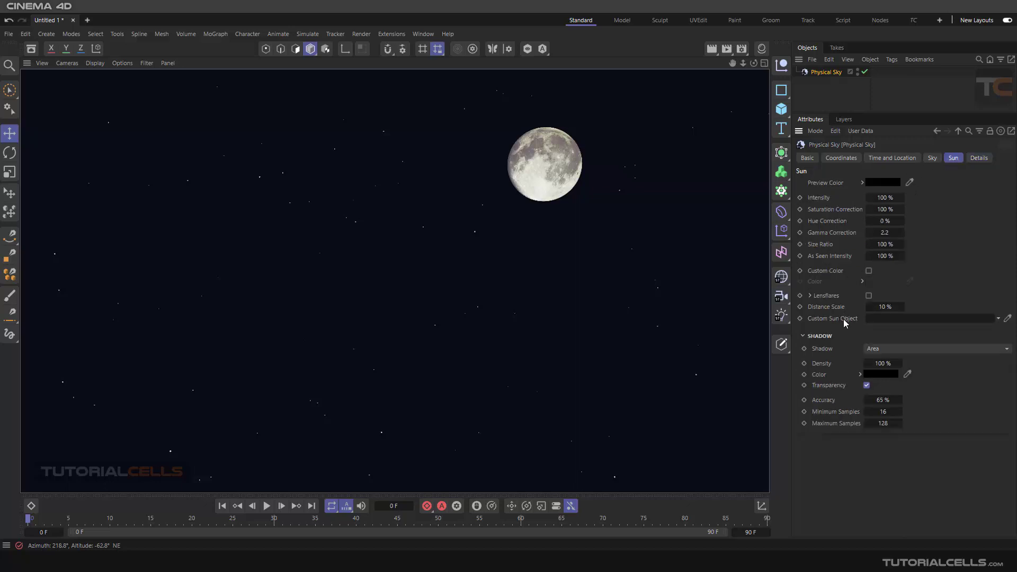
left_click(978, 158)
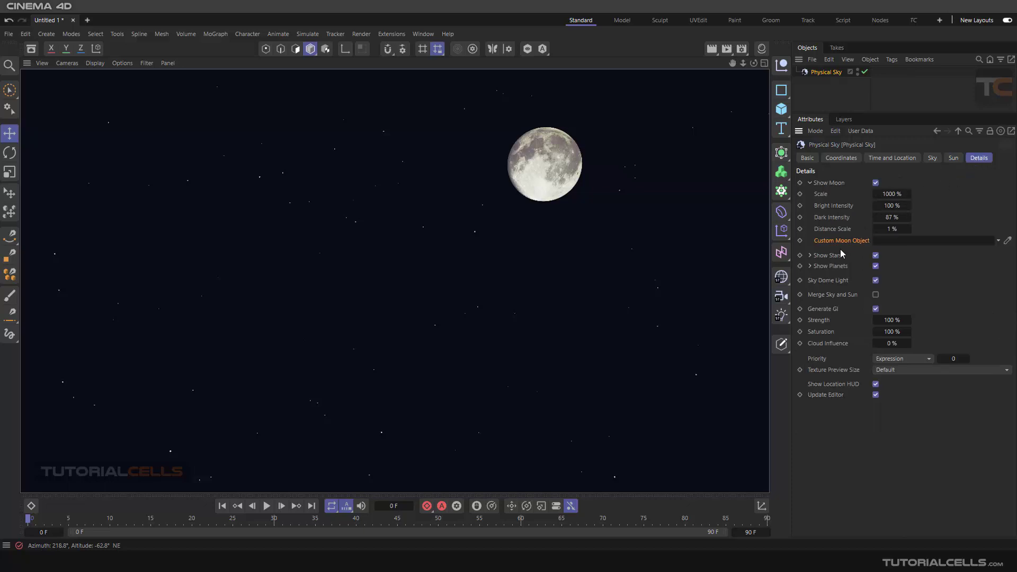
left_click(788, 321)
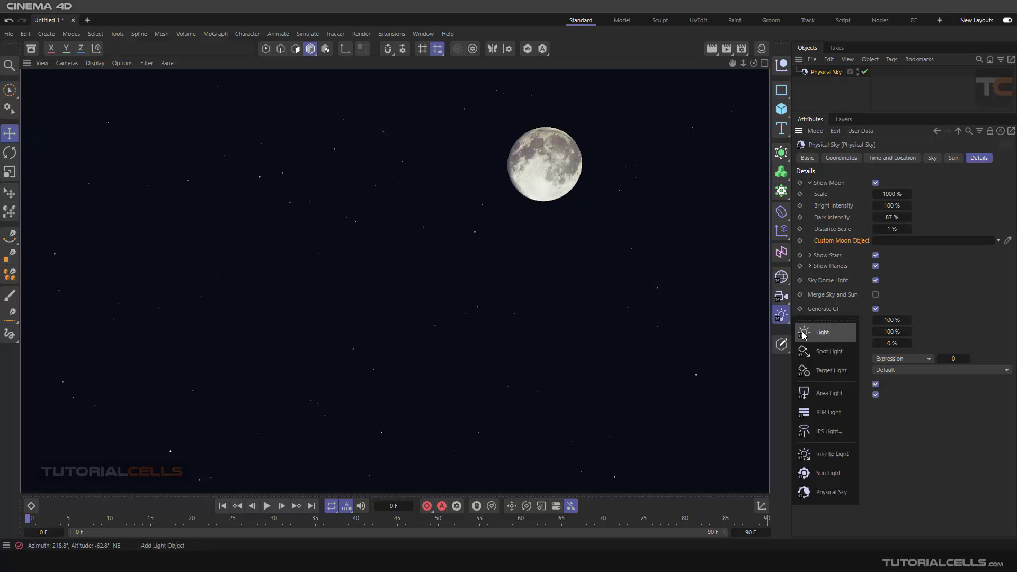
left_click(803, 334)
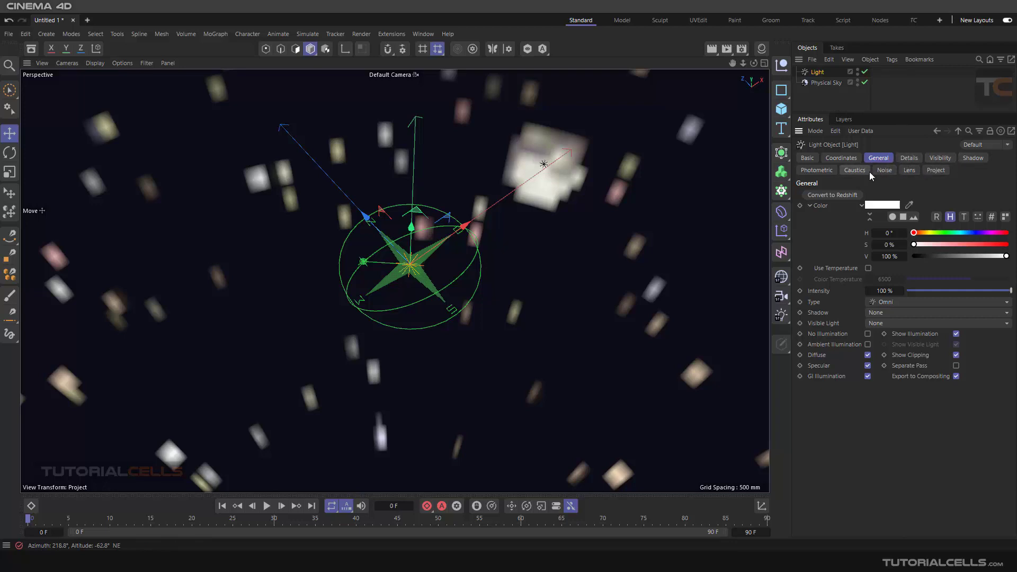
left_click(819, 83)
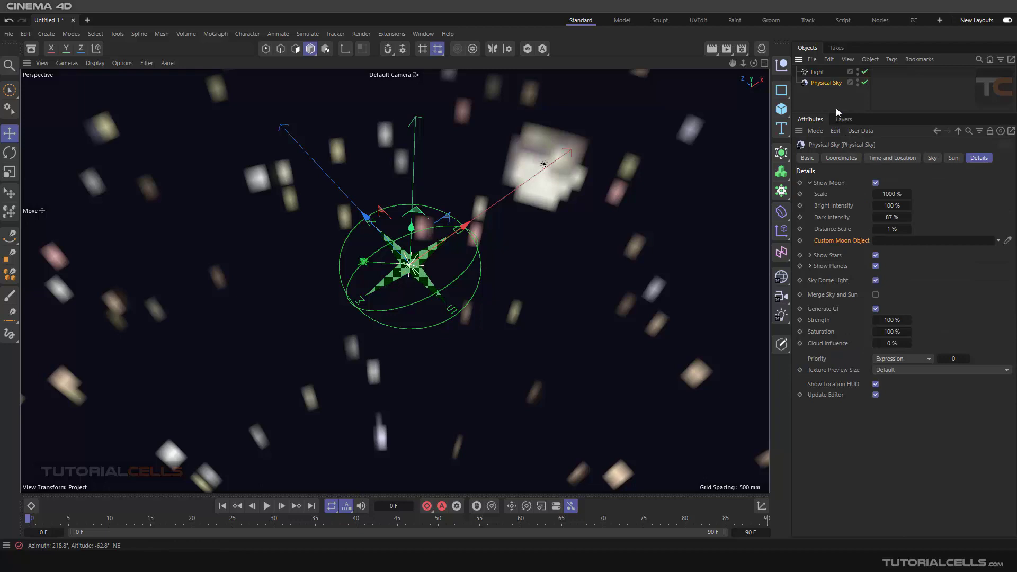
left_click_drag(819, 72, 890, 241)
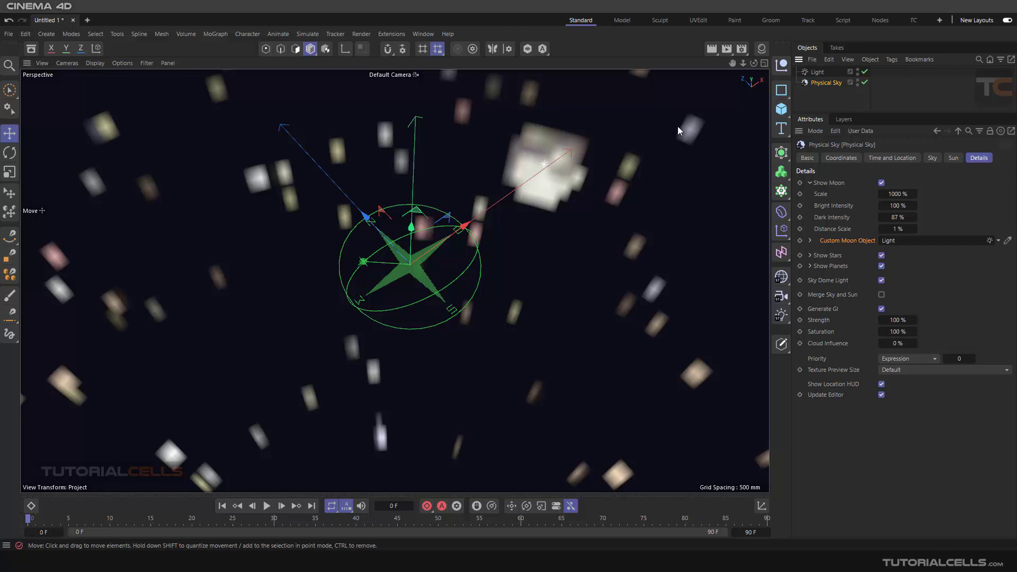
left_click(712, 49)
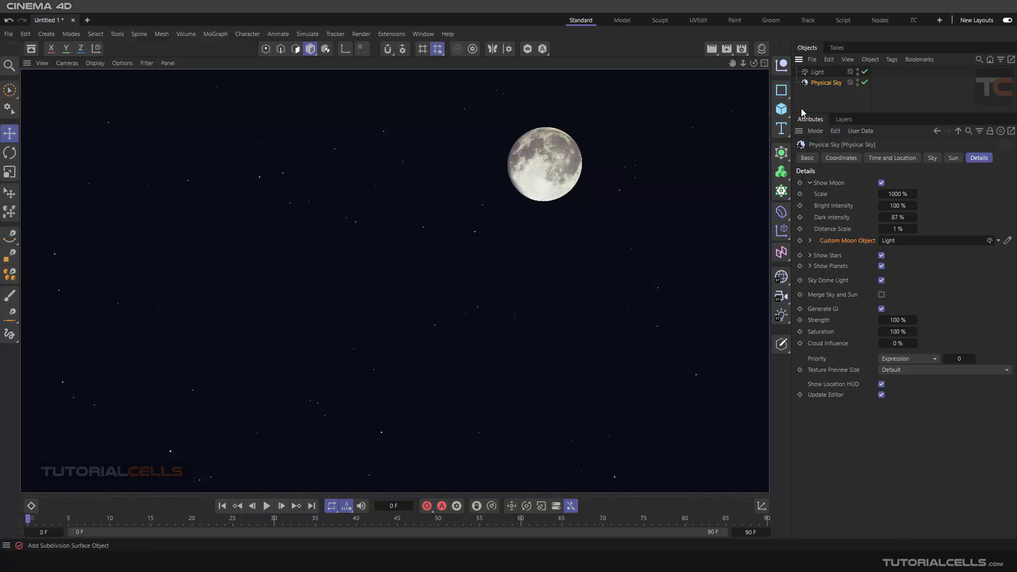
left_click(819, 73)
key("Delete")
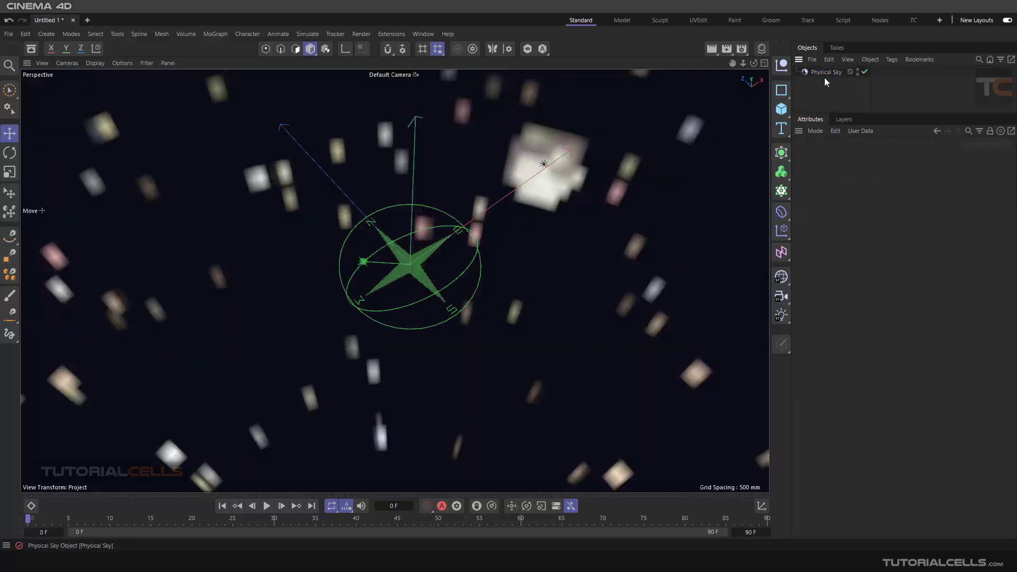
Select the Physical Sky, collapse Show Moon and toggle Show Stars off and back on
left_click(825, 74)
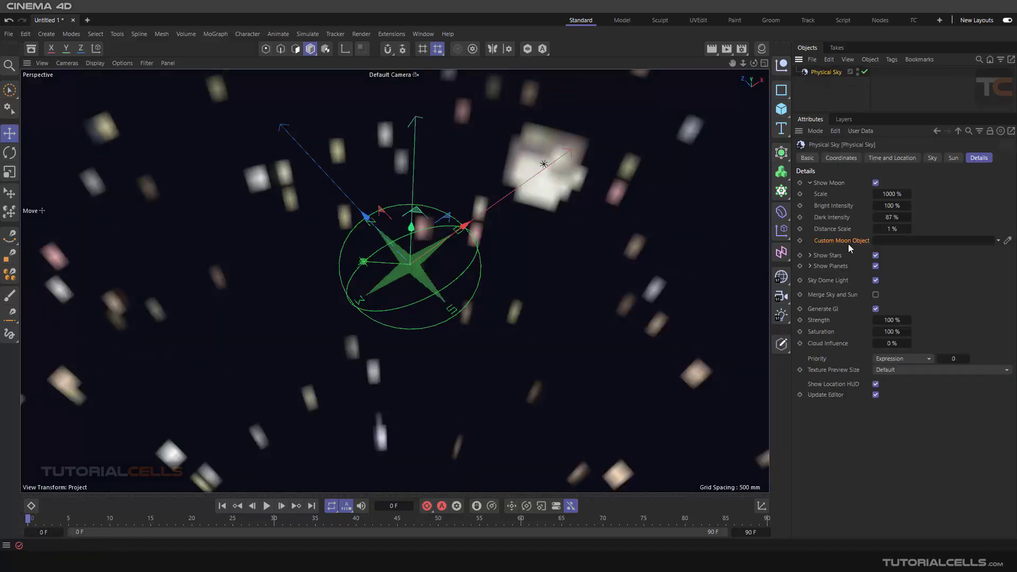
left_click(810, 183)
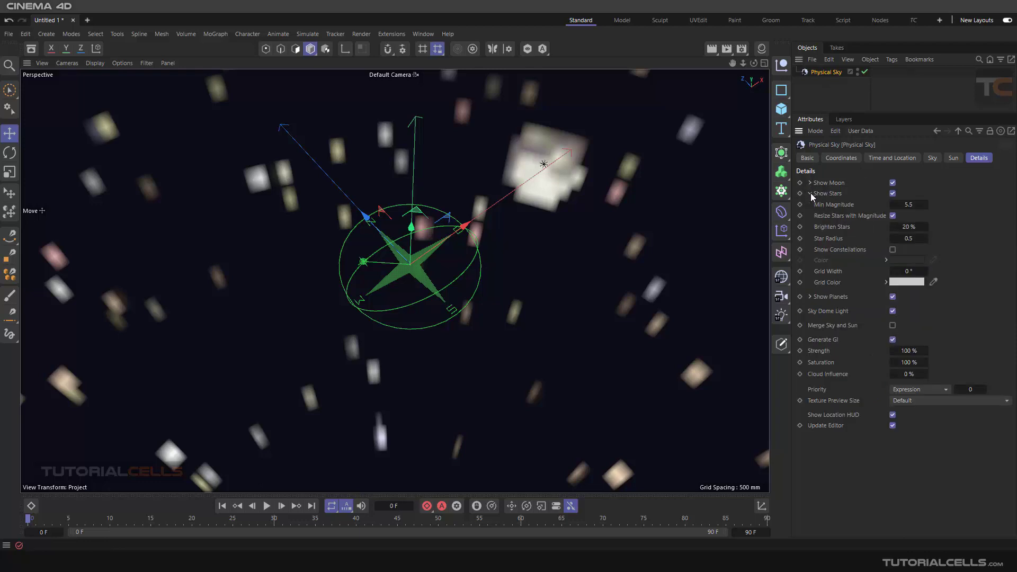
left_click(893, 194)
left_click(893, 194)
Try a star Min Magnitude of 4.5, render to check, then set Min Magnitude to 7
double_click(908, 204)
type("4.5")
left_click_drag(908, 204, 909, 217)
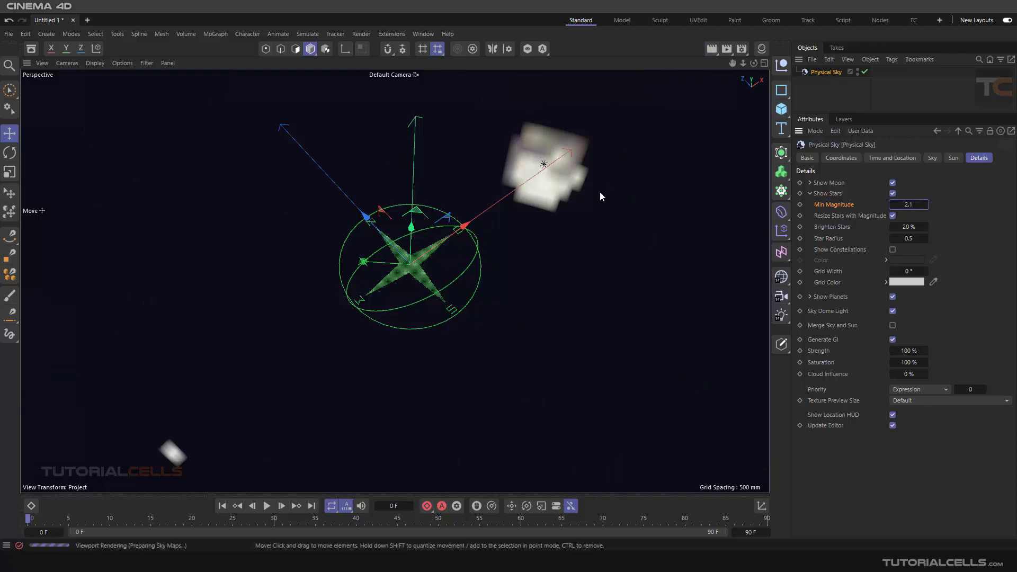
left_click_drag(588, 227, 297, 174, "alt")
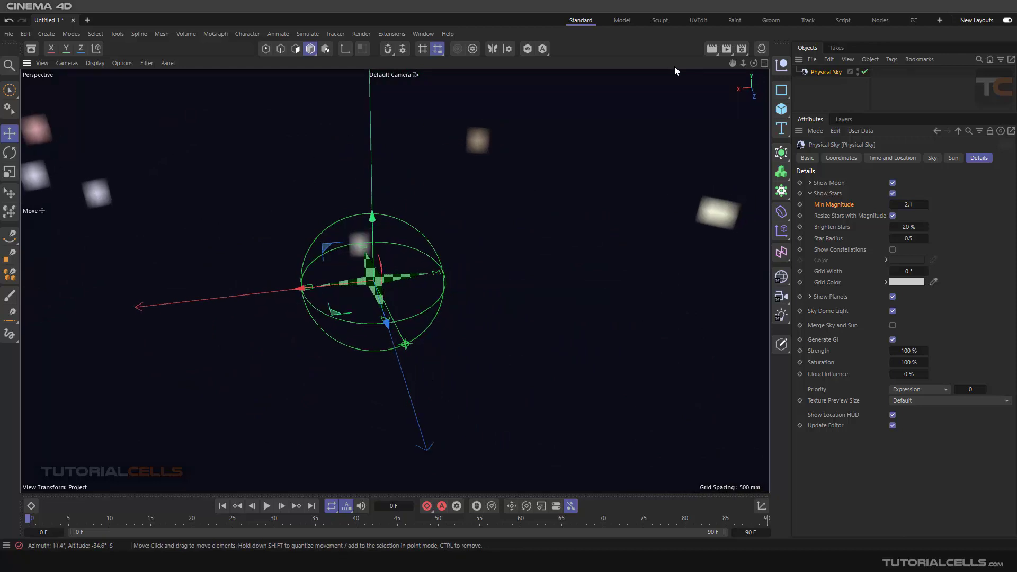
left_click(711, 49)
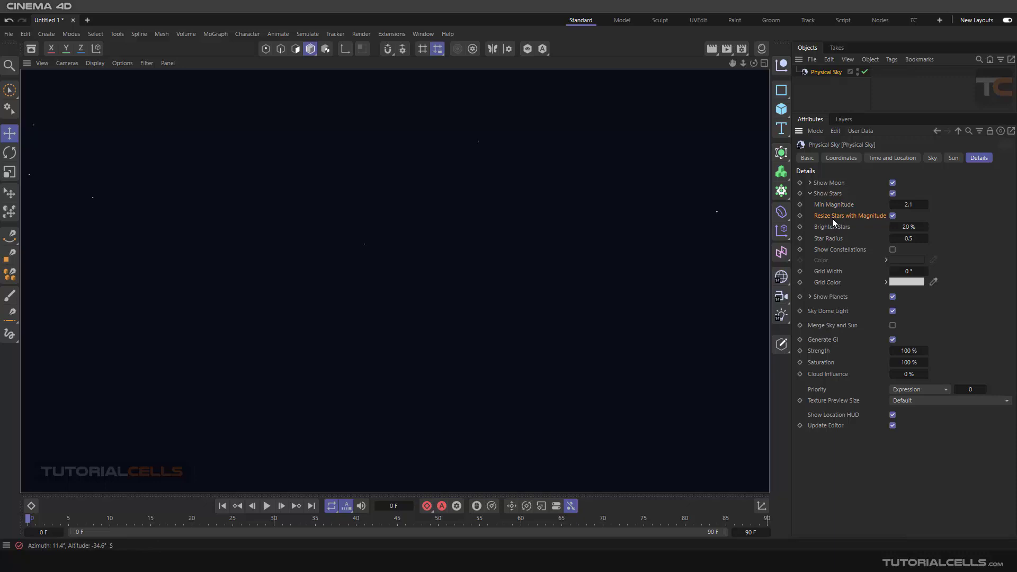
double_click(908, 205)
type("7")
key("Return")
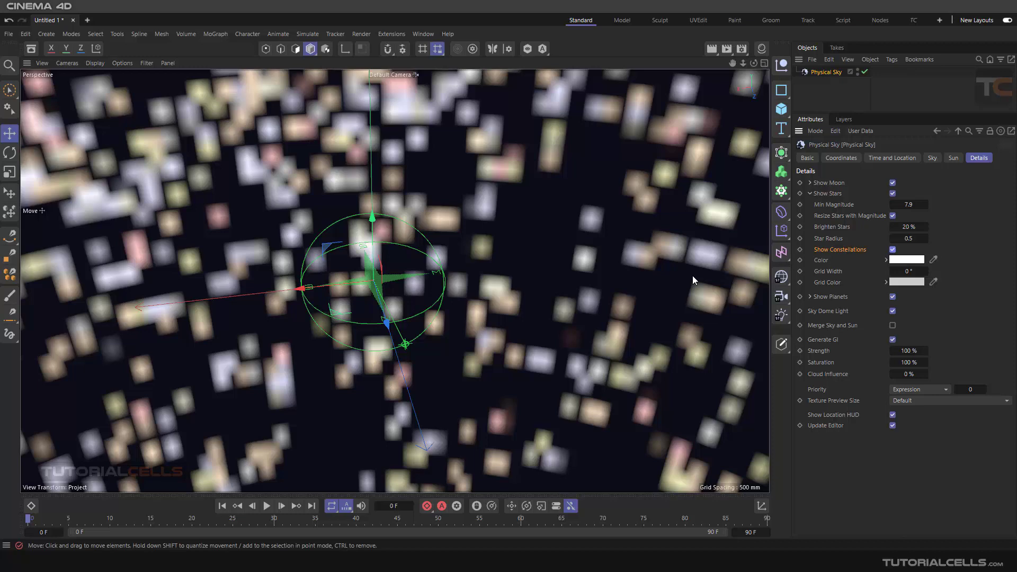
Lower the star Min Magnitude to 5.5 and inspect the constellation lines in the viewport
left_click_drag(578, 274, 399, 230, "alt")
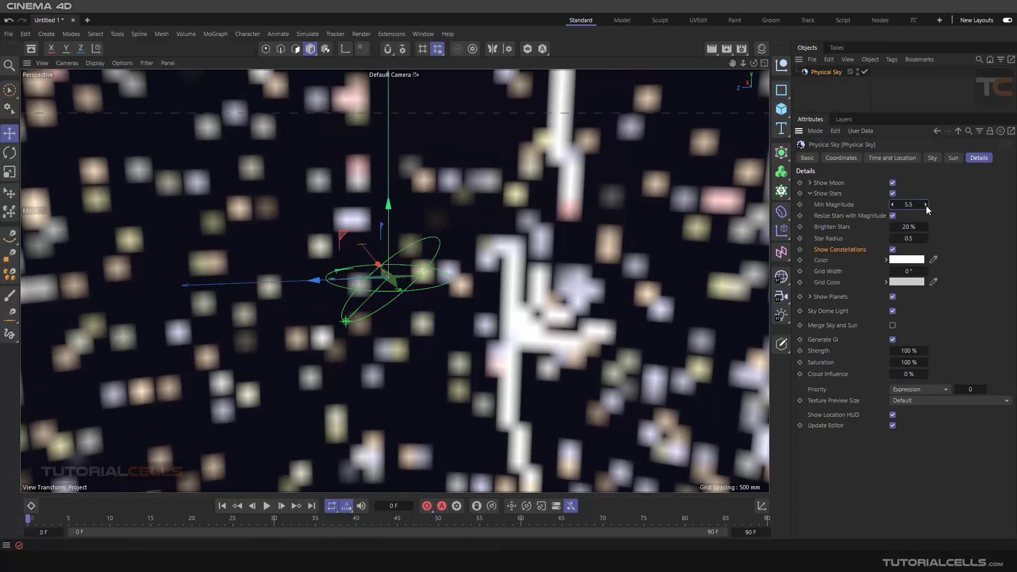
left_click_drag(926, 206, 846, 223)
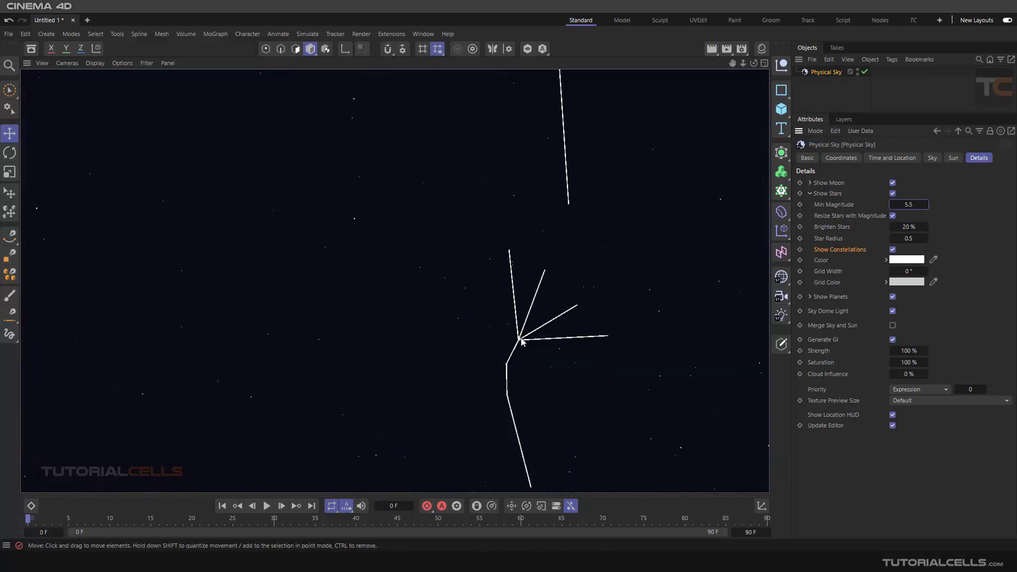
left_click(484, 244)
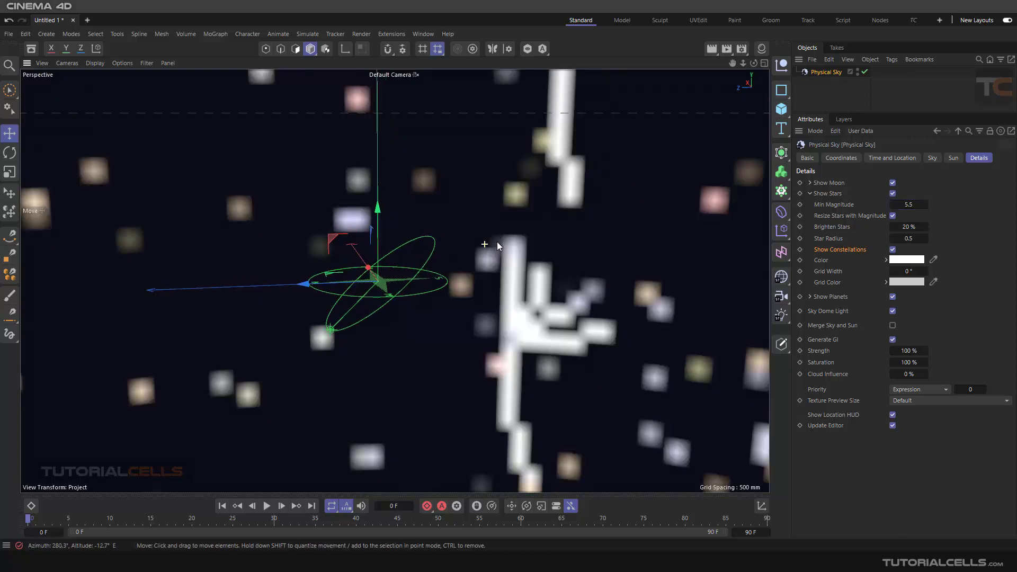
mouse_move(556, 257)
left_mouse_down("alt")
mouse_move(501, 257)
mouse_move(542, 260)
left_mouse_up("alt")
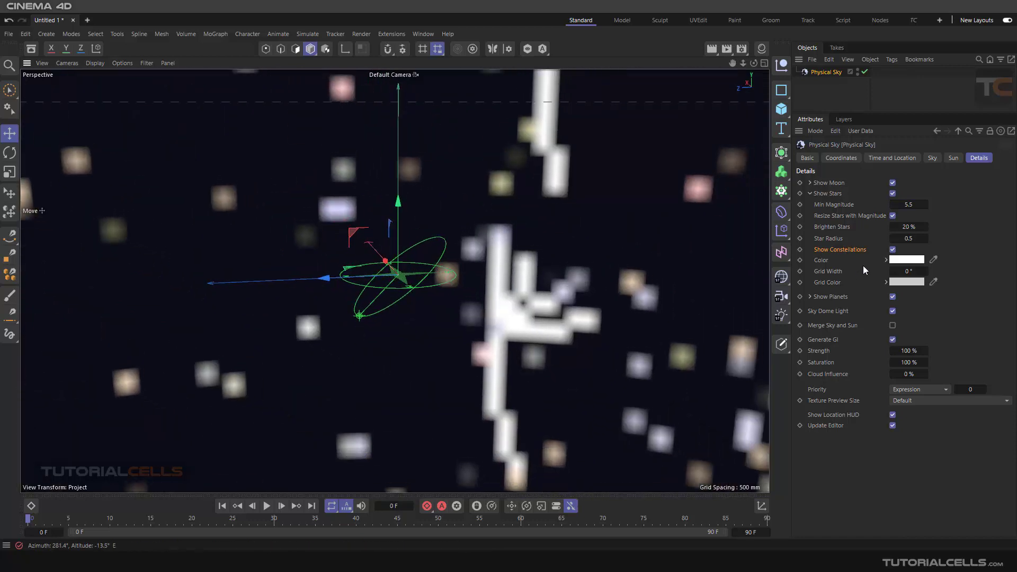
Turn off constellations and set the sky Grid Width to 3°, rendering to check the grid
left_click(892, 249)
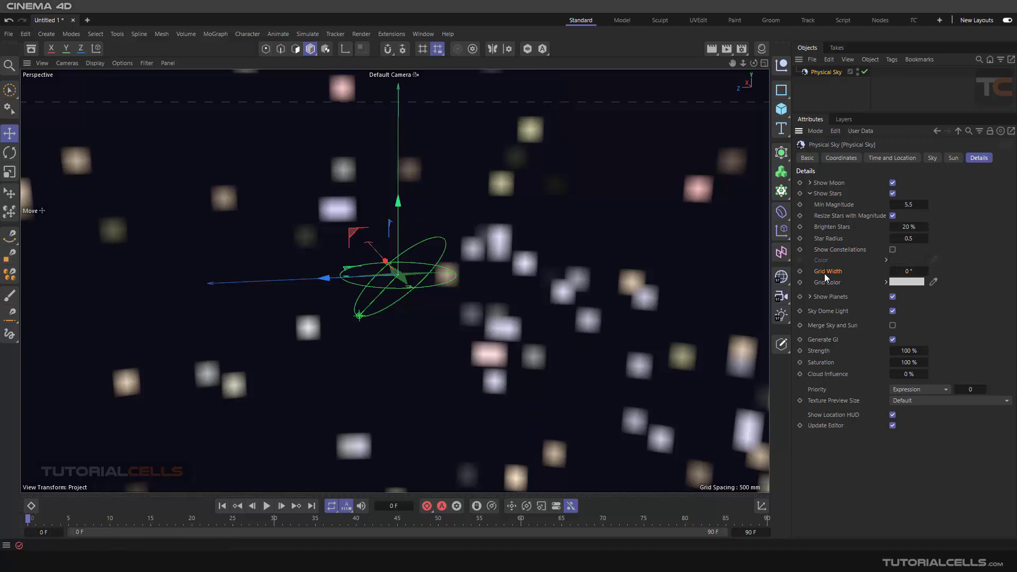
mouse_move(912, 272)
left_mouse_down()
mouse_move(958, 272)
mouse_move(895, 270)
left_mouse_up()
left_click(712, 49)
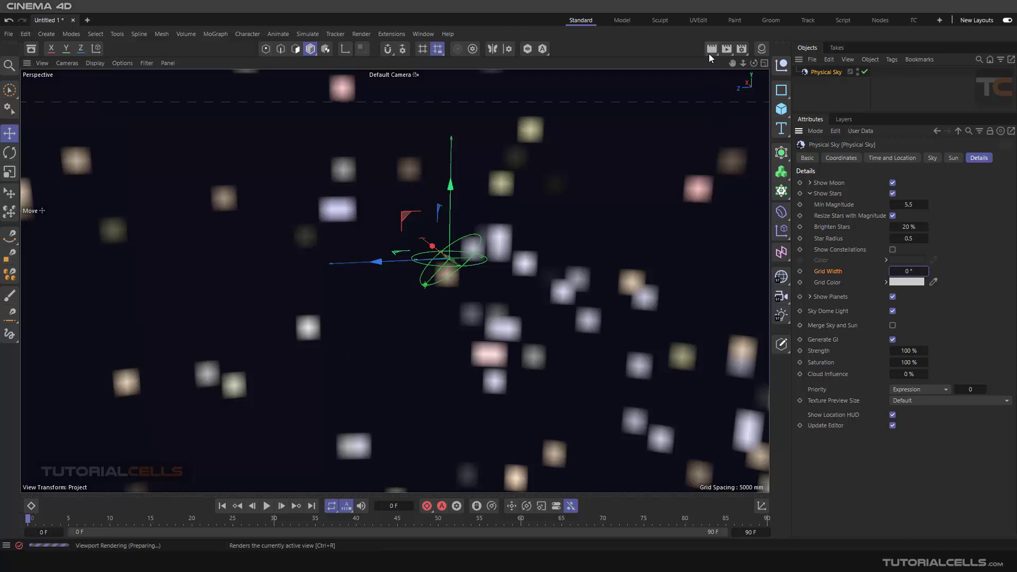
left_click_drag(908, 272, 911, 271)
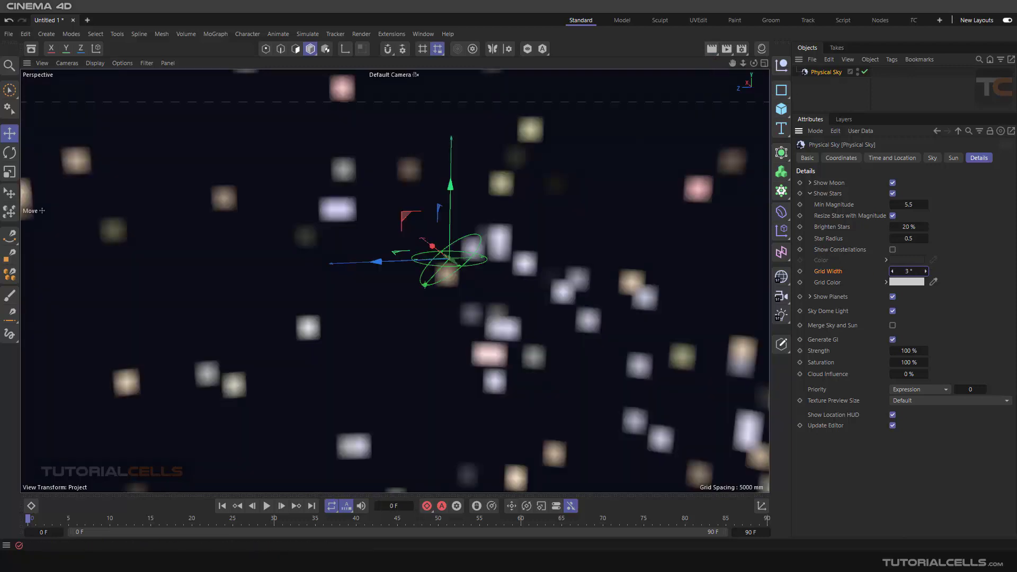
left_click(712, 48)
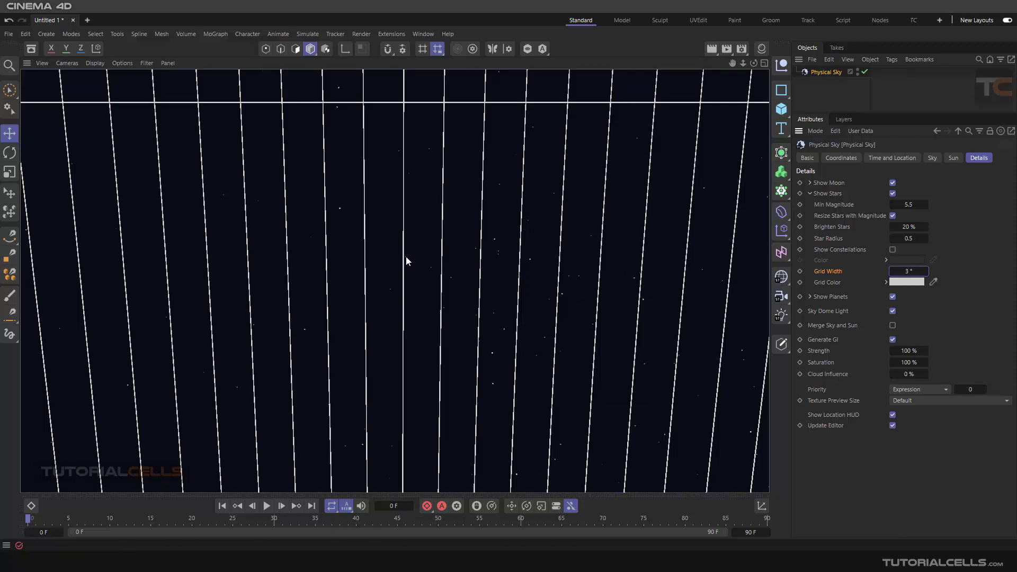
Change the render settings' Anti-Aliasing from Geometry to Best
left_click(741, 50)
left_click_drag(721, 46, 476, 85)
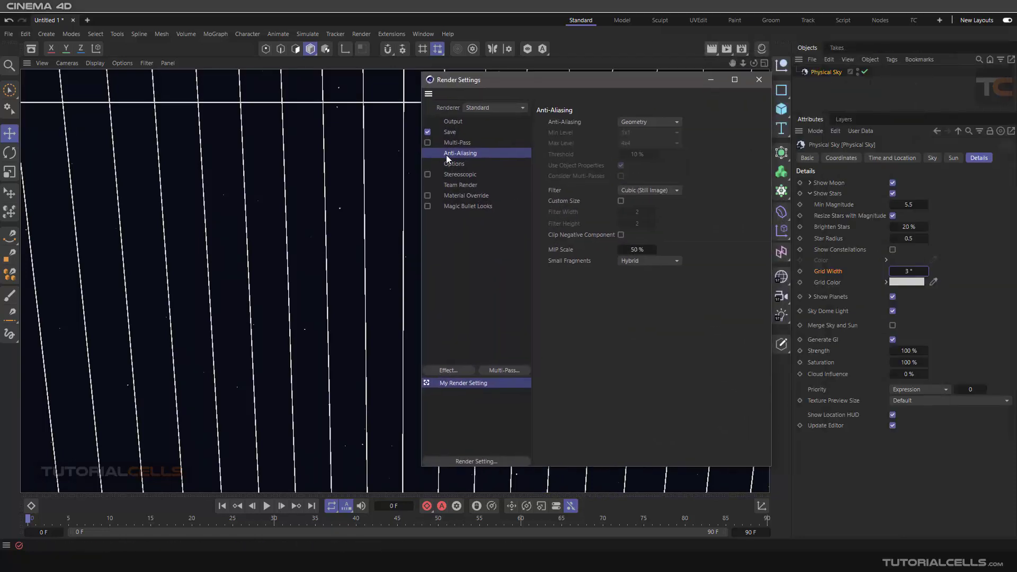
left_click(628, 123)
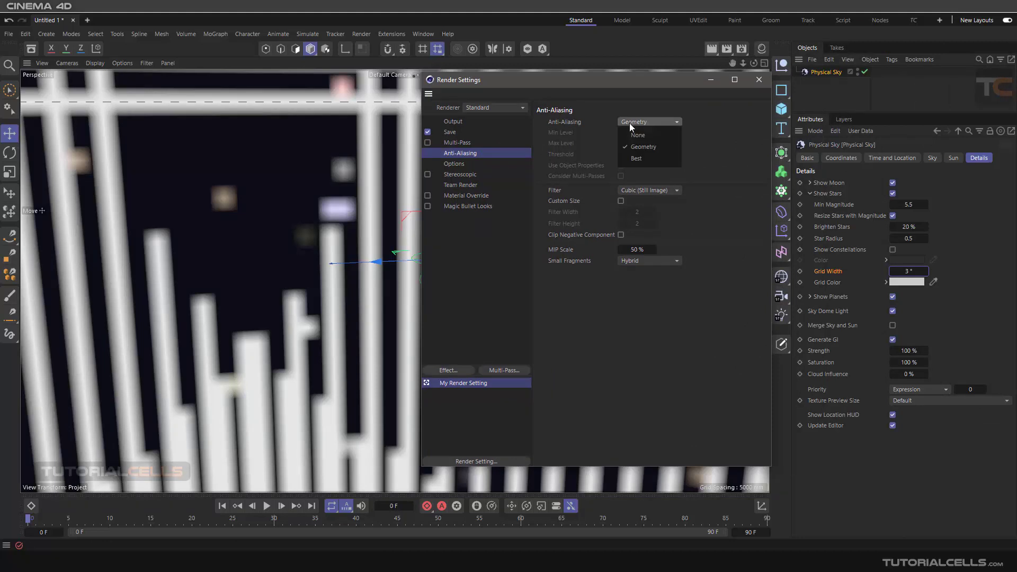
left_click(638, 157)
left_click(758, 80)
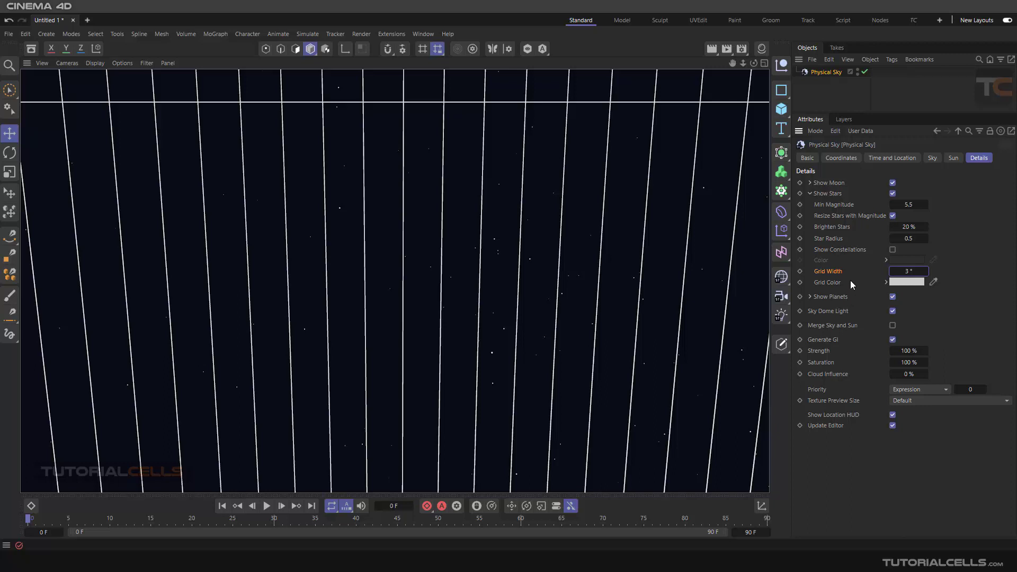
Set Grid Width to 0°, collapse Show Stars, and enable Show Planets at 100 % scale
left_click_drag(927, 271, 927, 280)
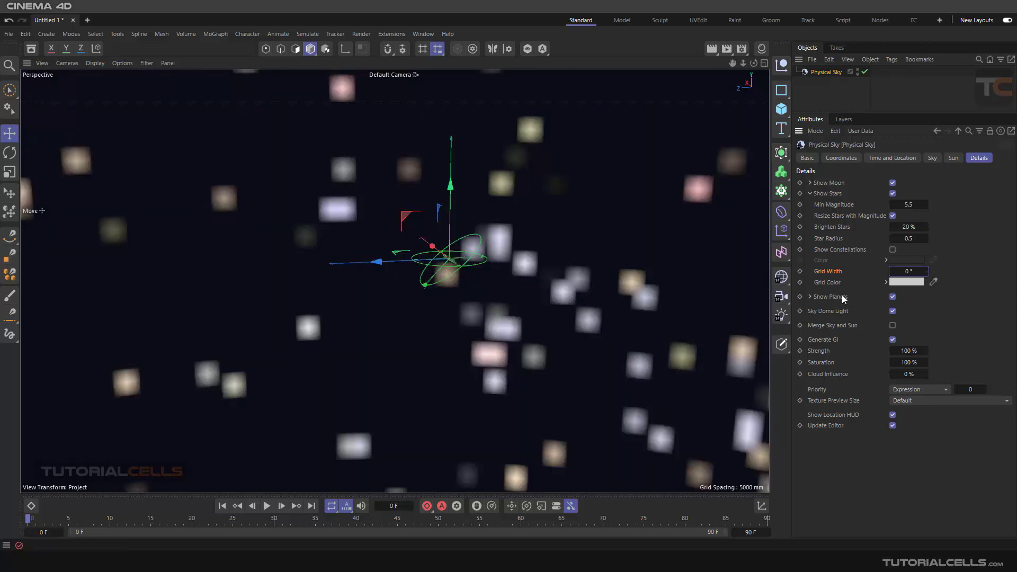
left_click(811, 193)
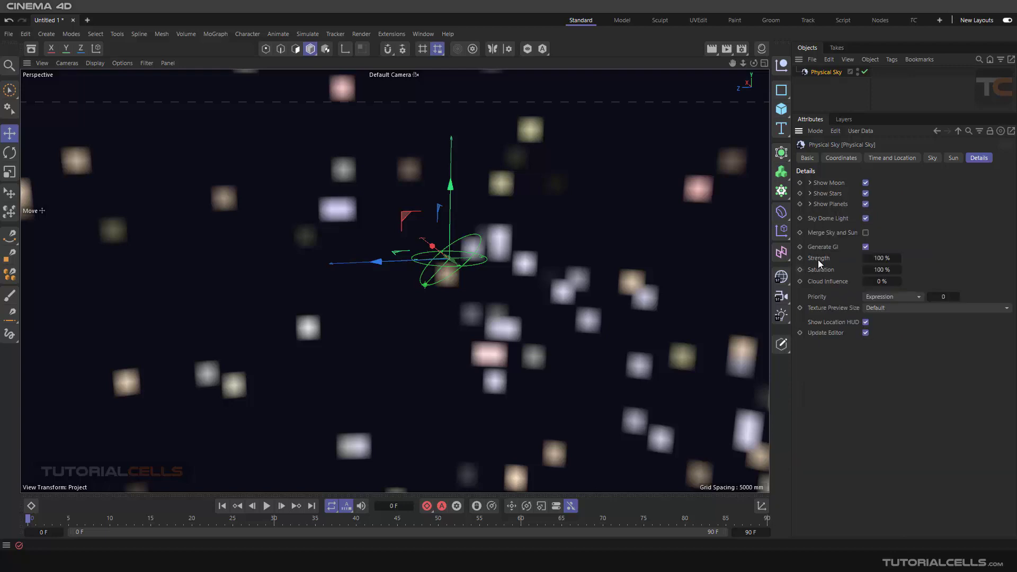
left_click(809, 205)
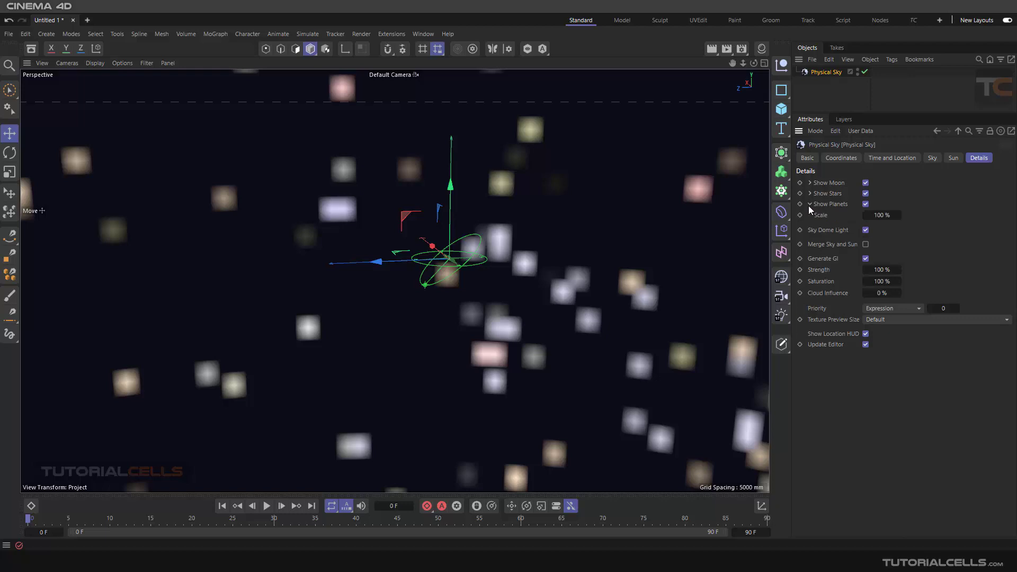
left_click(865, 204)
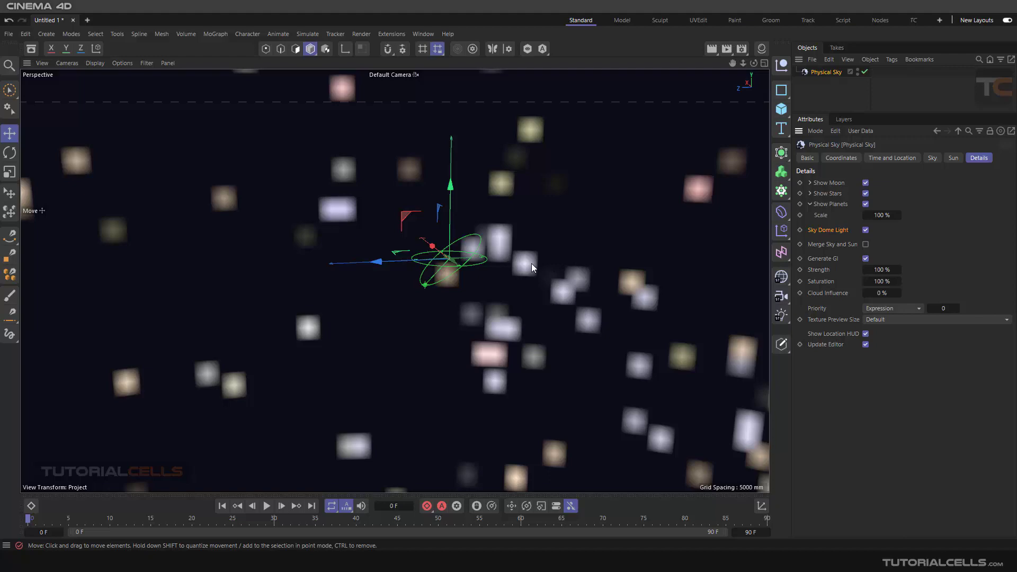
Orbit the perspective view to see the starry night sky from another angle
left_click_drag(520, 266, 275, 324, "alt")
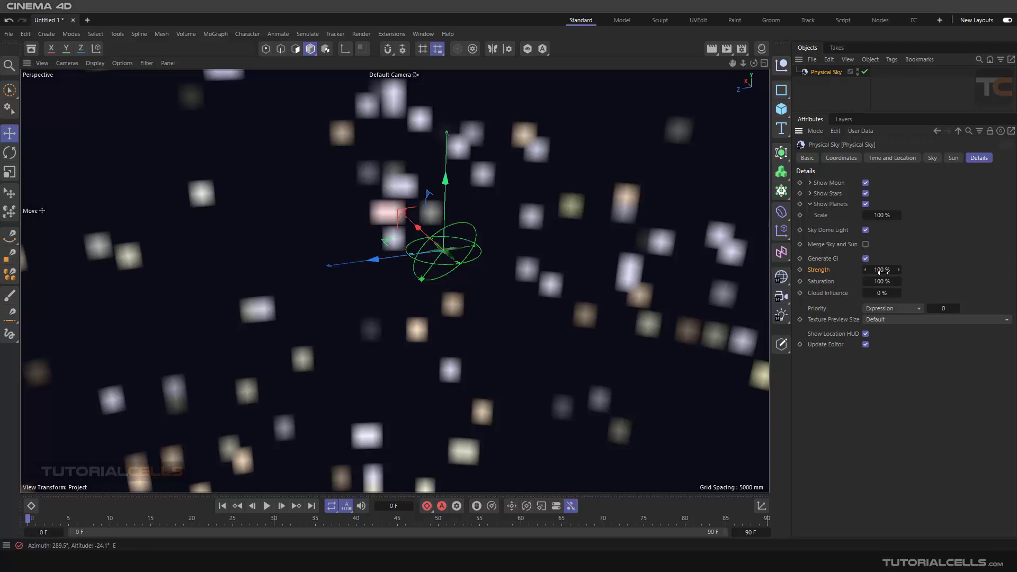
Raise the Physical Sky's GI Strength to 195% with Saturation kept at 100%
left_click_drag(884, 271, 898, 270)
left_click_drag(882, 281, 882, 281)
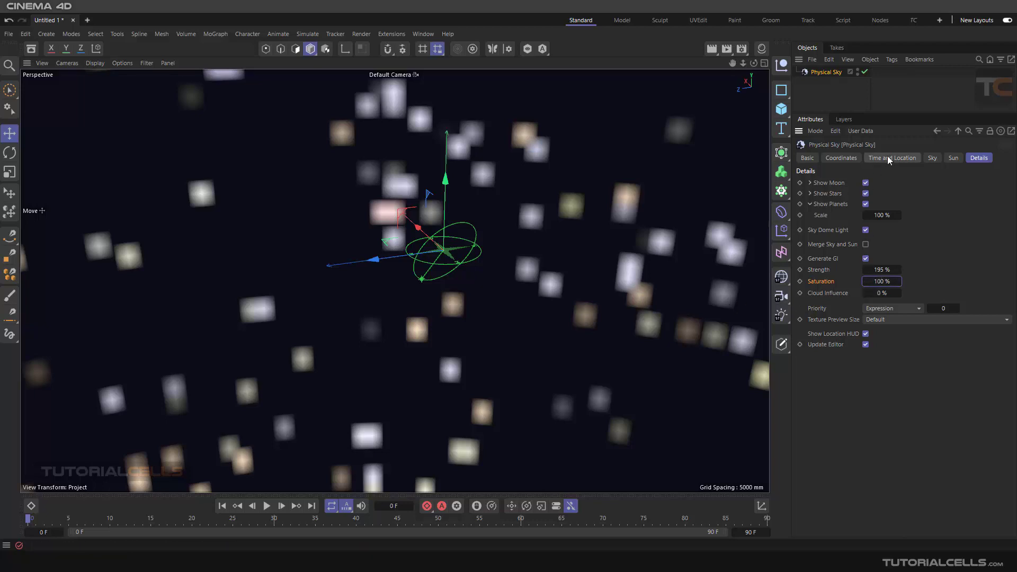
left_click(822, 297)
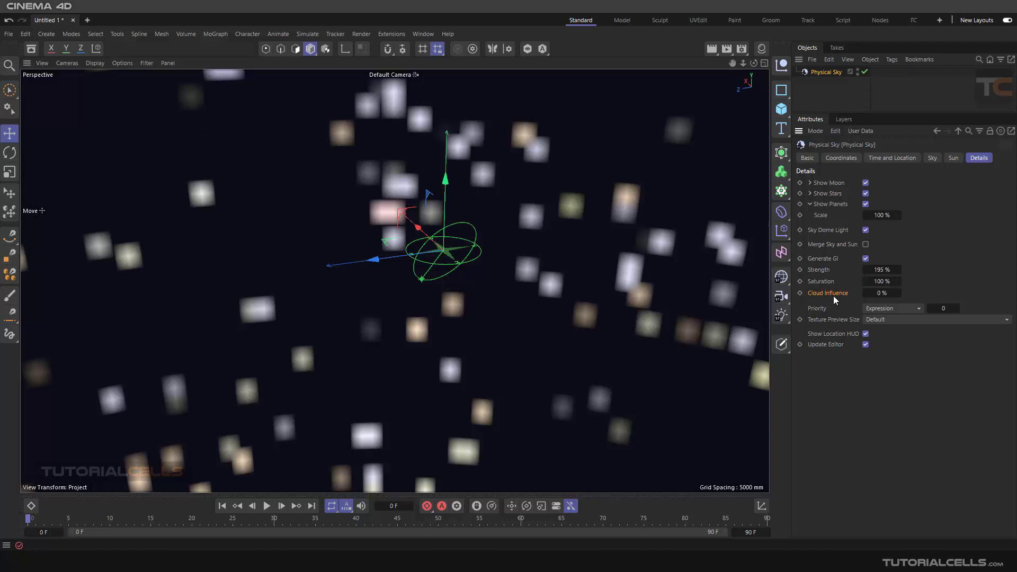
Step the sky time forward from 23:00 to 08:00 in Time and Location
left_click(904, 158)
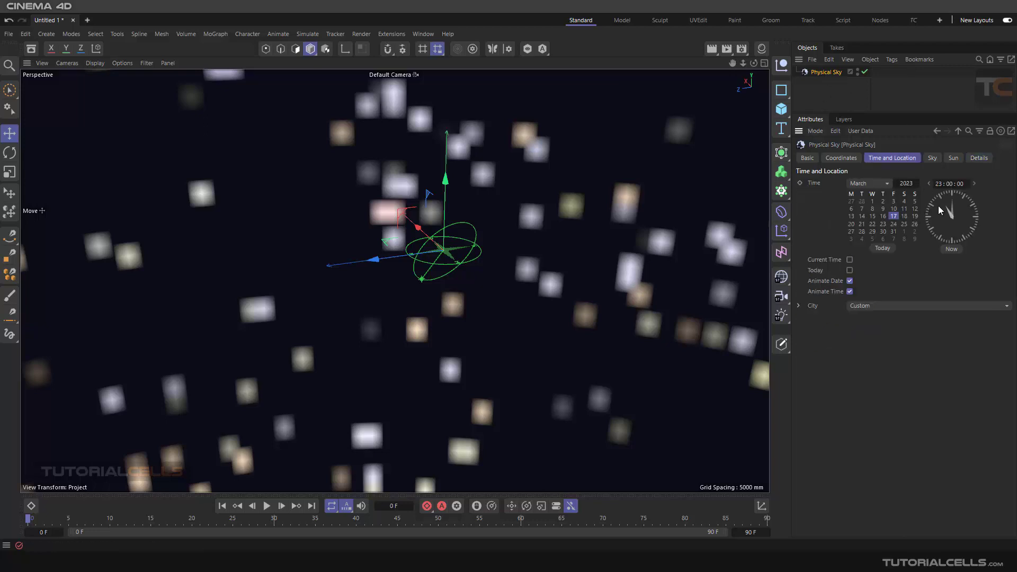
left_click(974, 183)
left_click(974, 184)
left_click(974, 184)
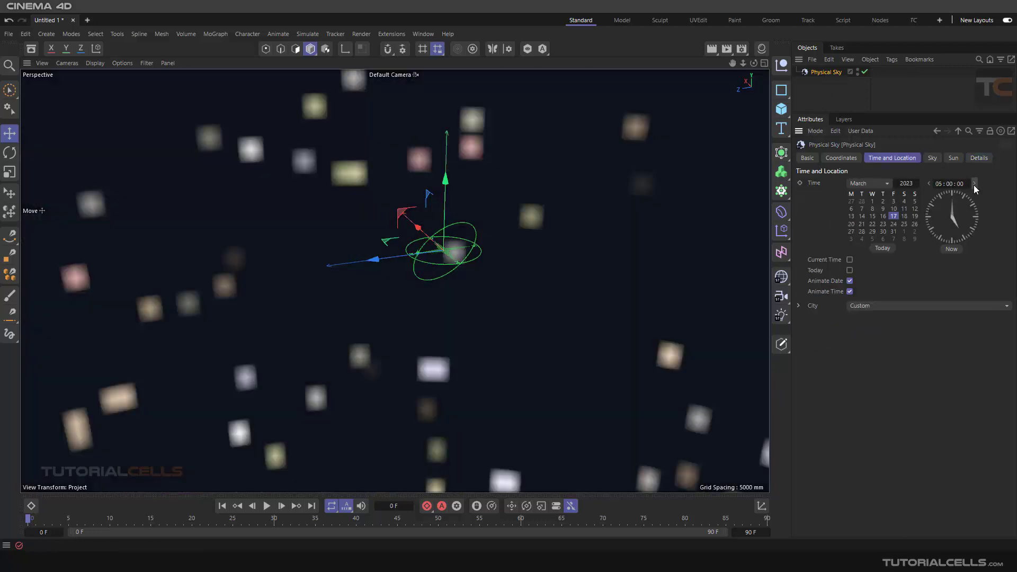
left_click(974, 184)
left_click(974, 184)
left_click(974, 184)
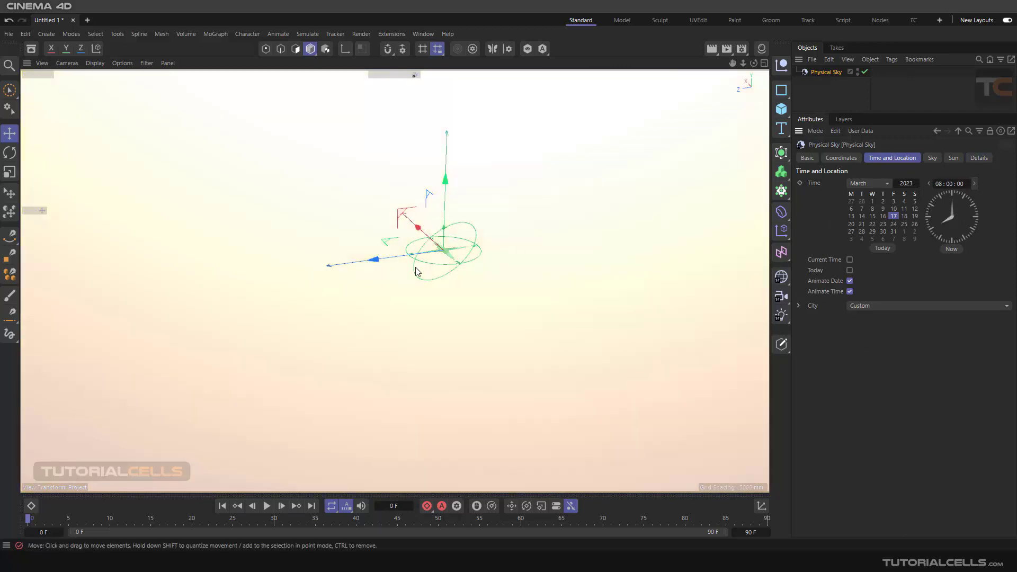
Orbit the viewport to view the bright morning daylight along the horizon
left_click_drag(388, 291, 493, 240, "alt")
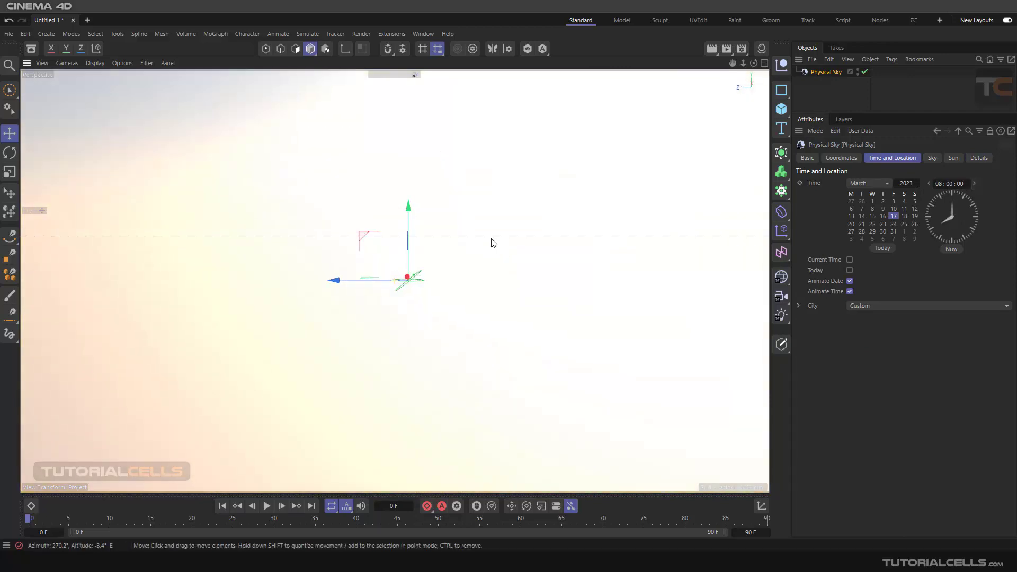
mouse_move(608, 203)
left_mouse_down("alt")
mouse_move(565, 200)
mouse_move(551, 213)
mouse_move(567, 200)
mouse_move(573, 249)
left_mouse_up("alt")
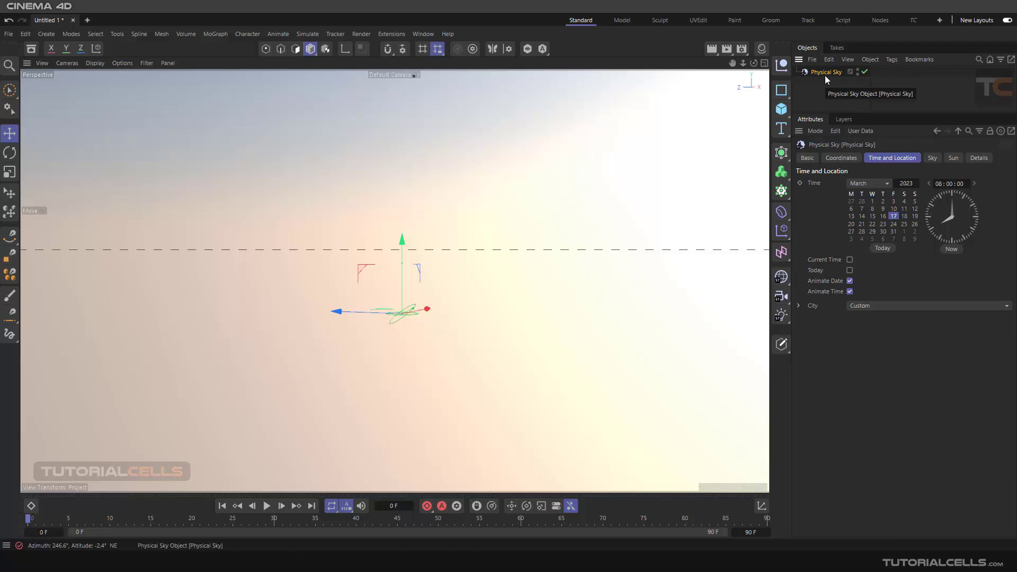
left_click(977, 158)
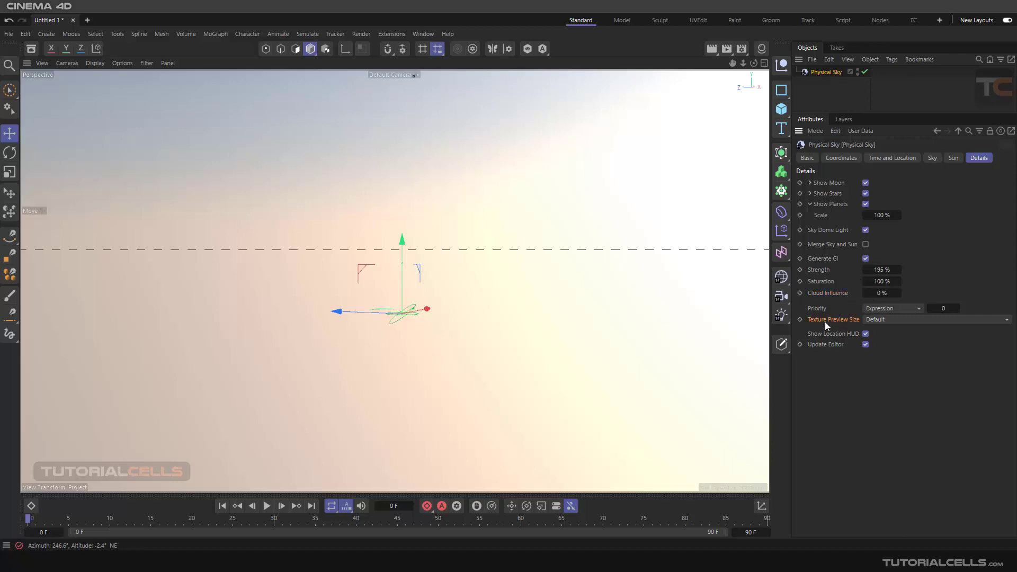
Set the sky time back to 04:00 and Texture Preview Size to 1024x1024
left_click(907, 159)
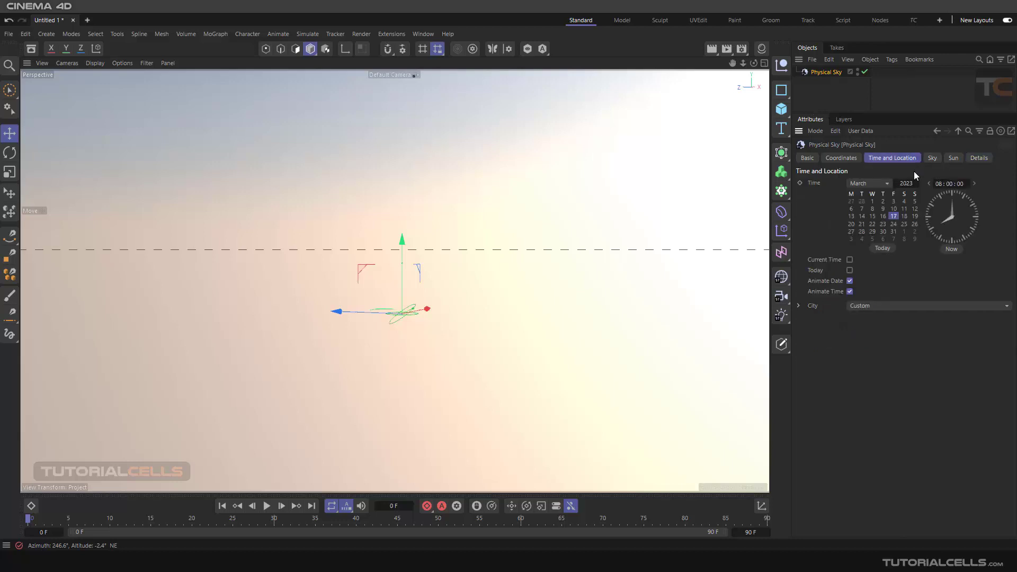
scroll(931, 185, "down", 4)
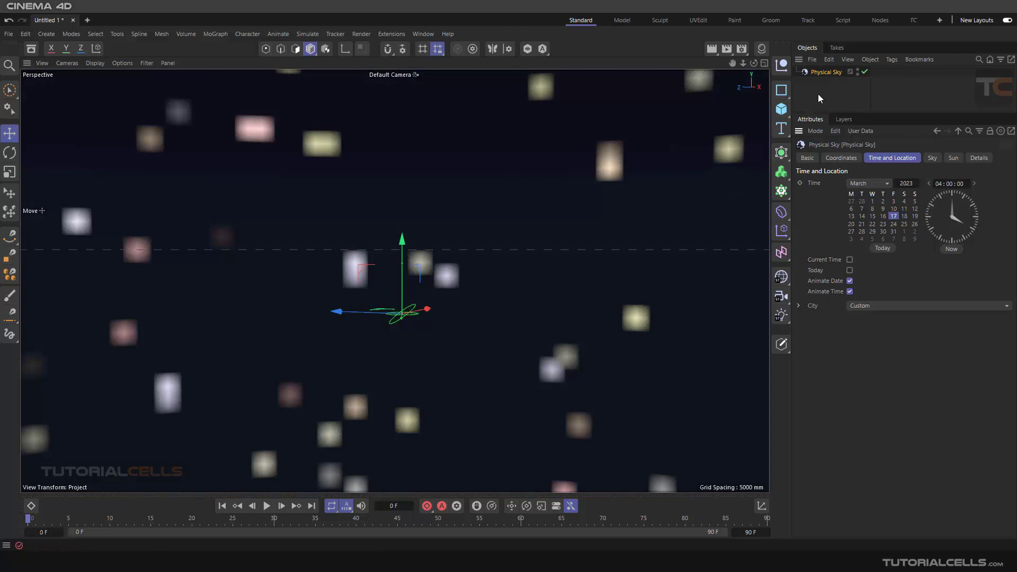
left_click(976, 158)
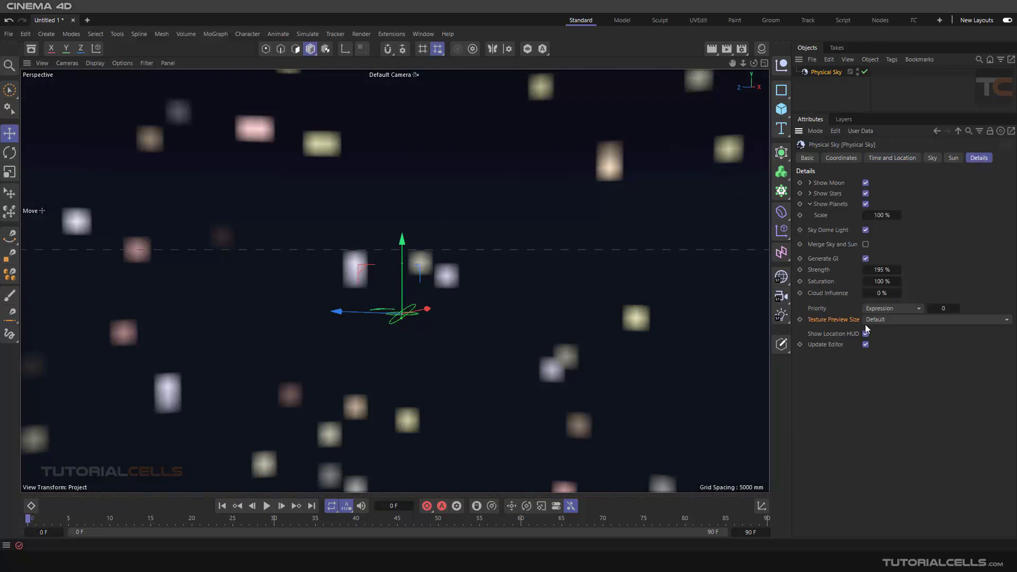
left_click(881, 320)
left_click(891, 379)
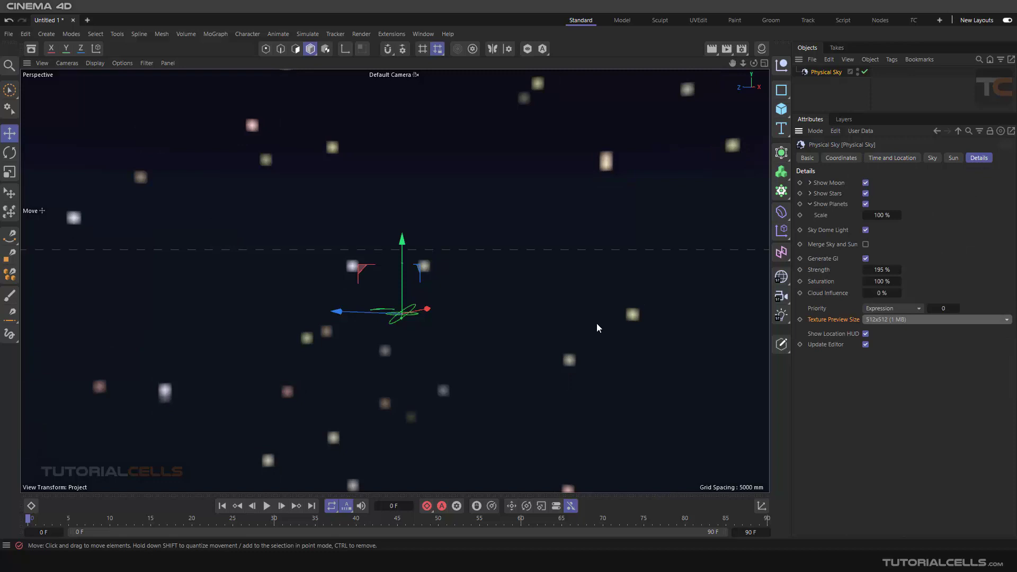
left_click(900, 320)
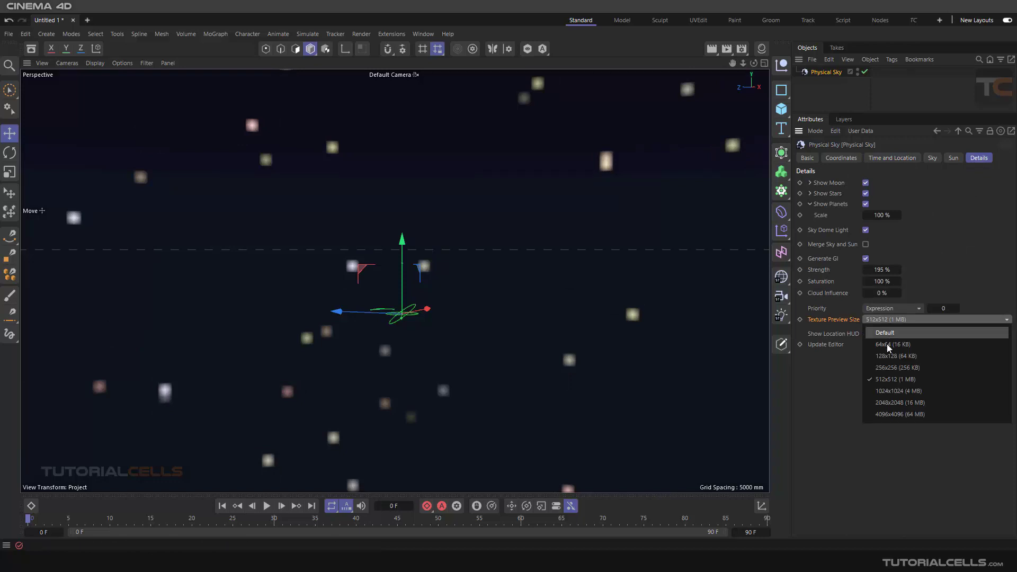
left_click(883, 393)
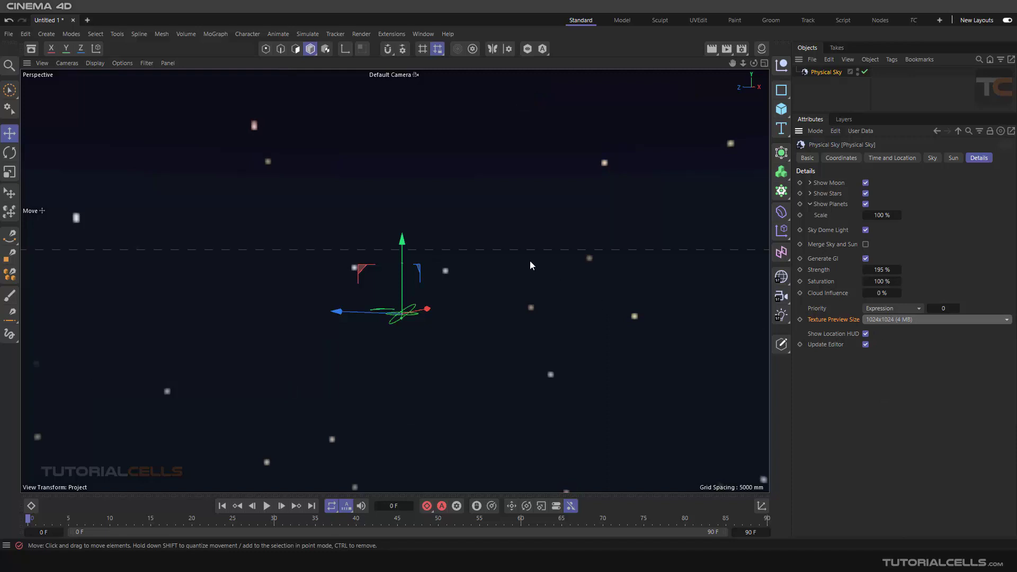
Orbit the viewport to inspect the sharper stars in the night sky
left_click_drag(526, 265, 285, 255, "alt")
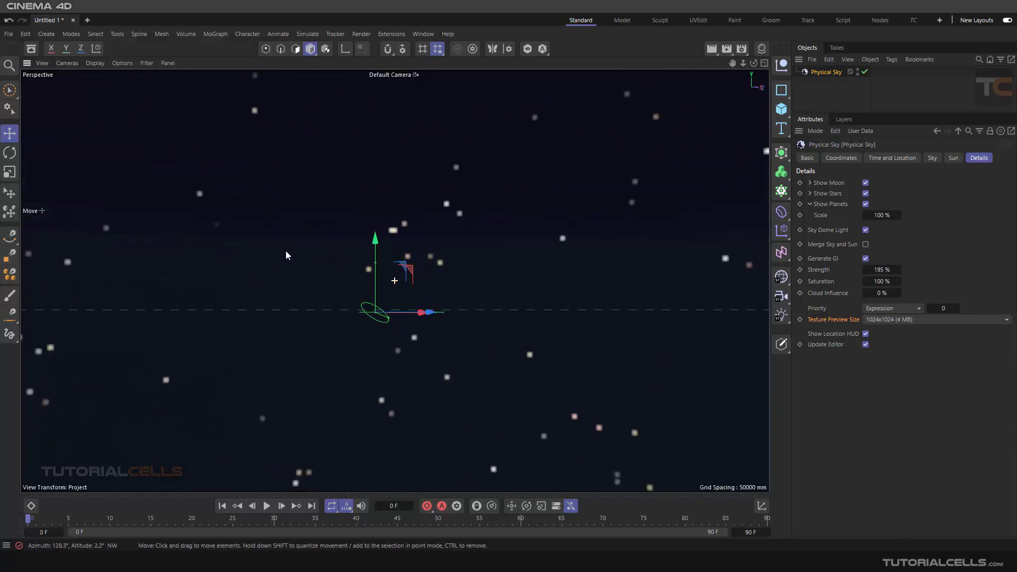
left_click_drag(443, 245, 694, 289, "alt")
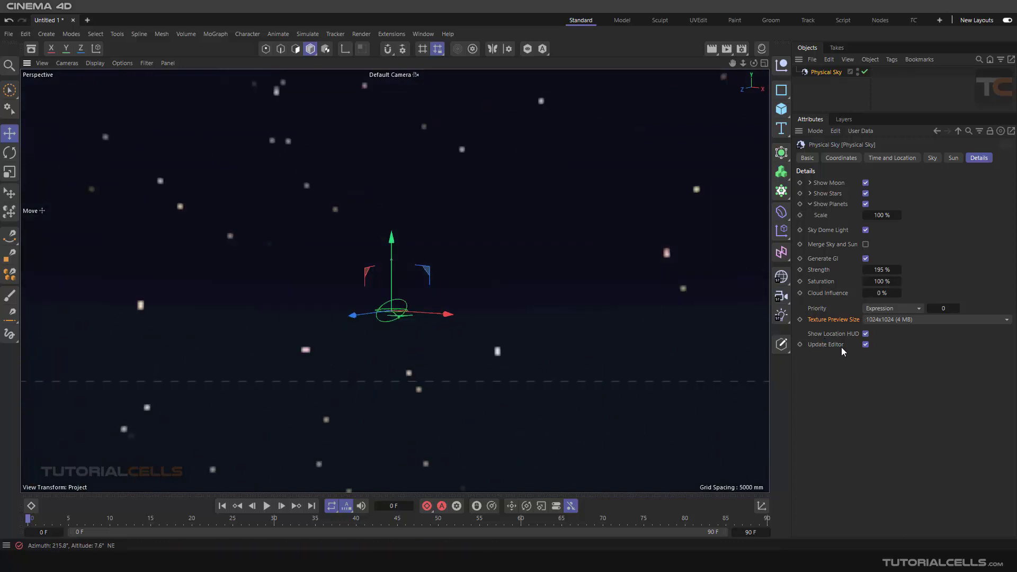
left_click_drag(451, 256, 418, 278, "alt")
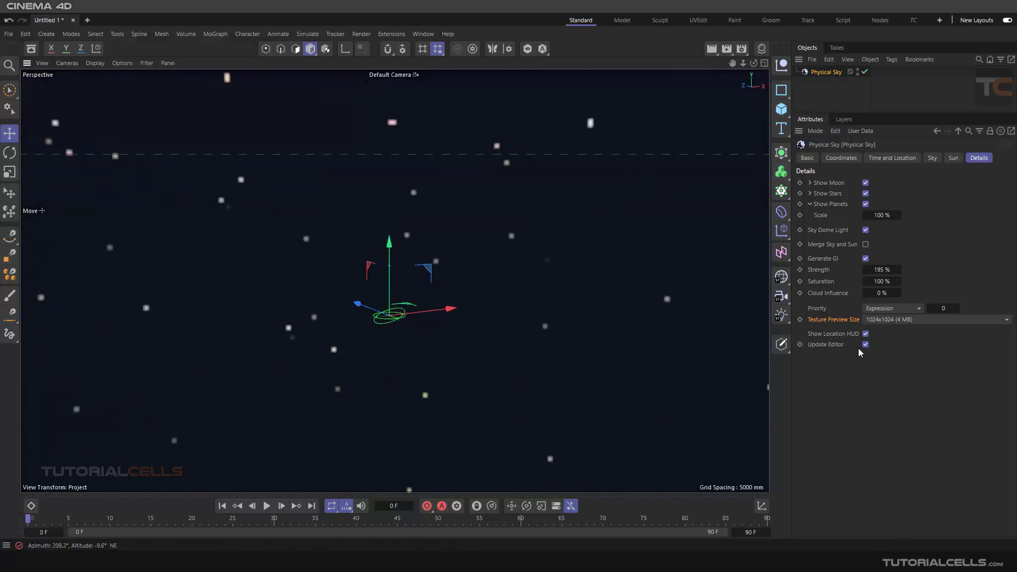
left_click_drag(551, 269, 536, 240, "alt")
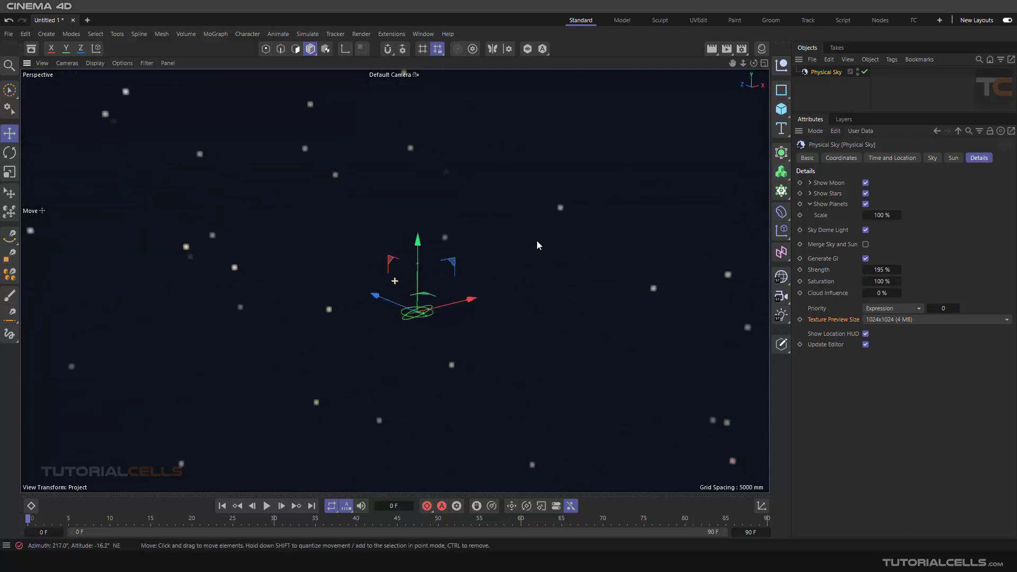